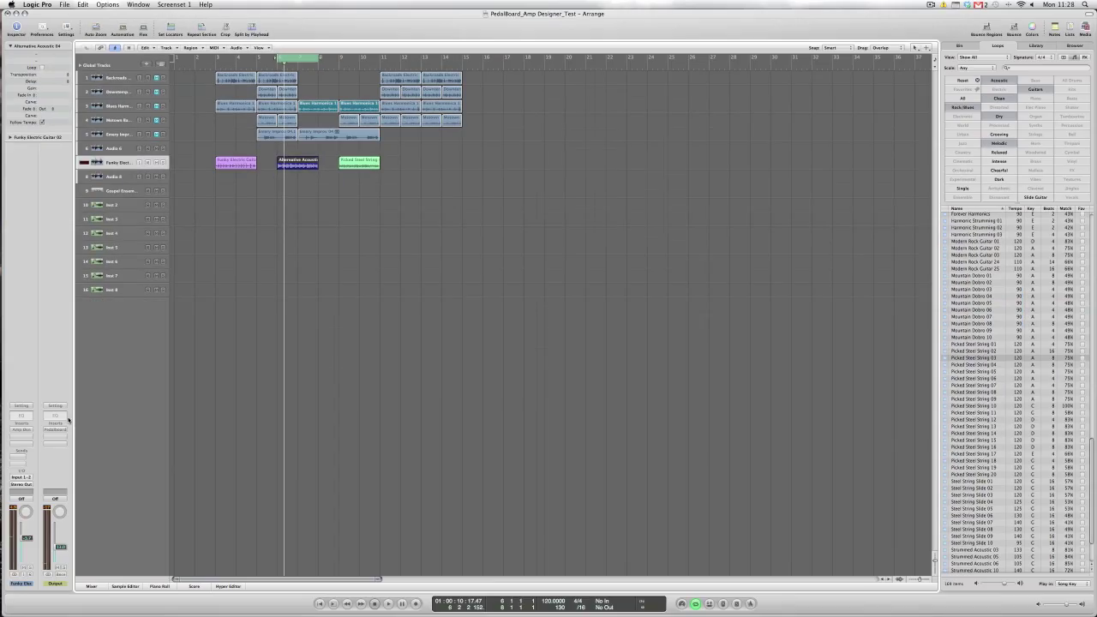
Step: Open Amp Designer on the guitar track and bring up its amp model list
left_click(24, 432)
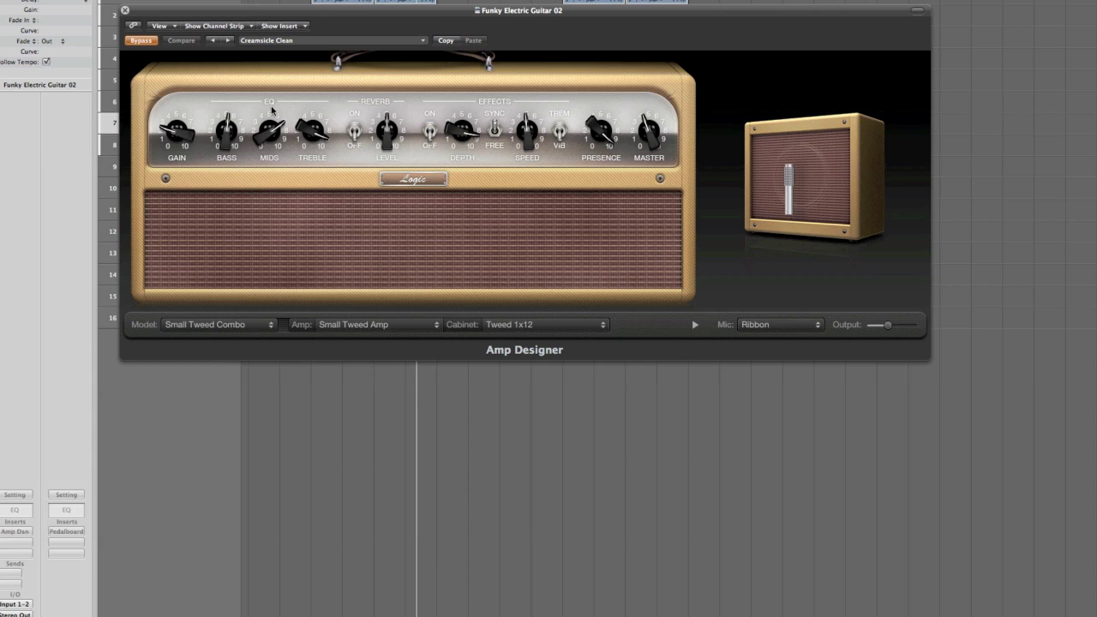
left_click(233, 327)
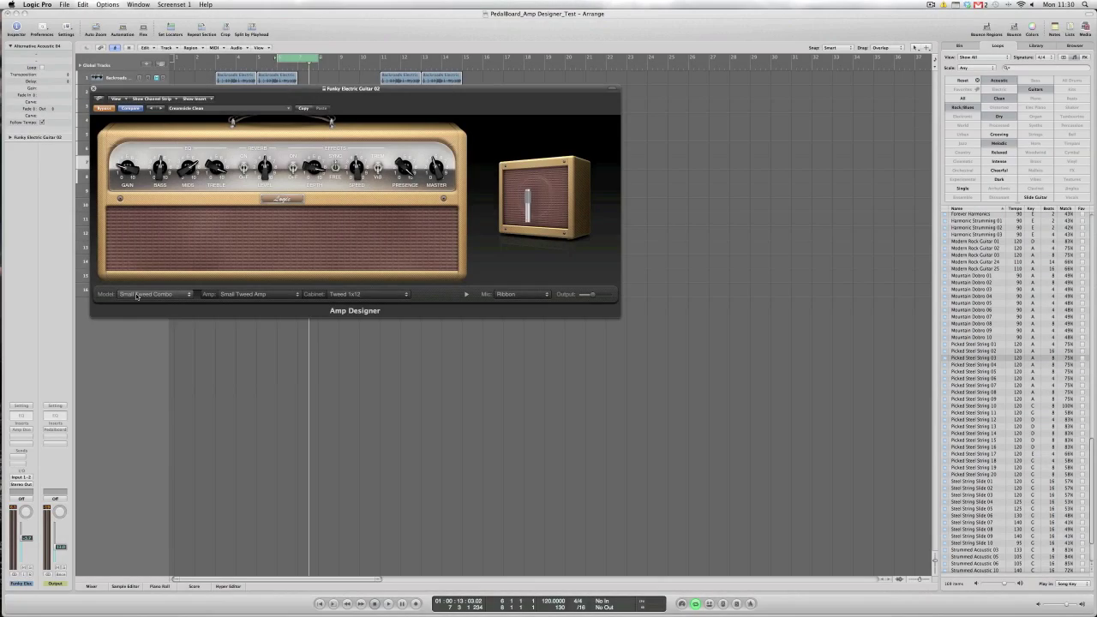
Step: Select the Small Sunshine Combo model and take Amp Designer out of bypass
left_click(136, 295)
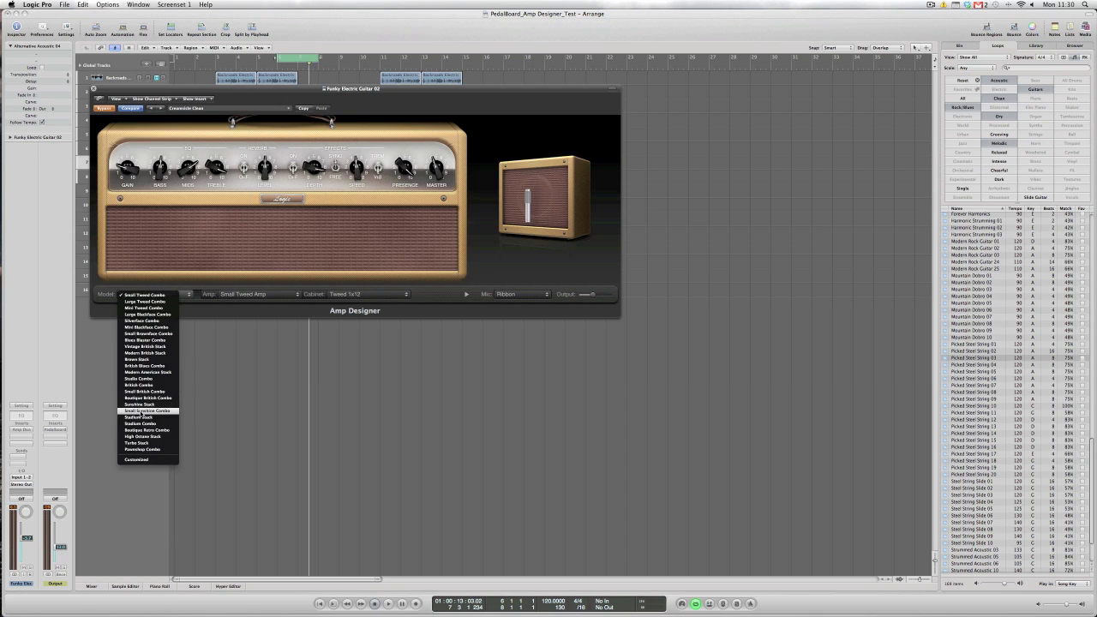
left_click(140, 411)
left_click(104, 109)
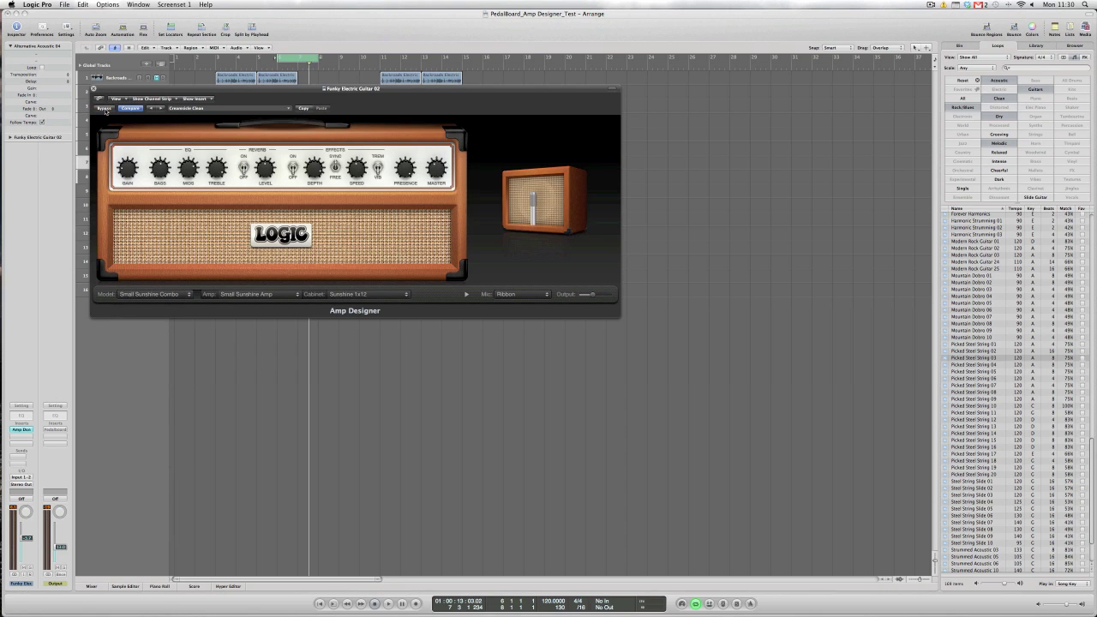
Step: Audition the amp during playback, then swap the head for British Blues Amp
key("space")
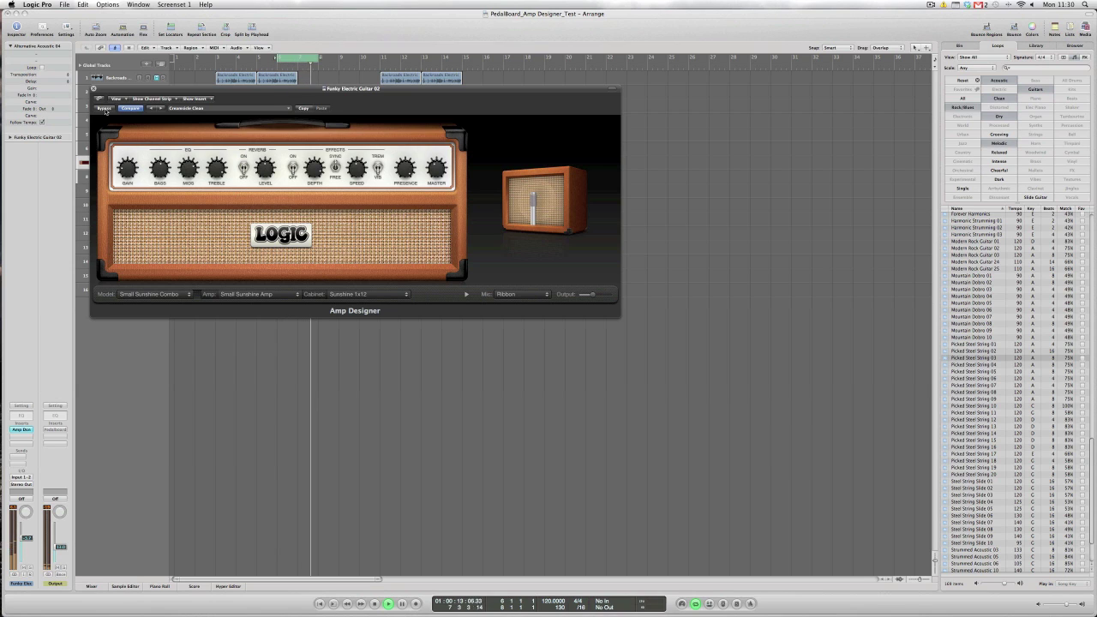
key("space")
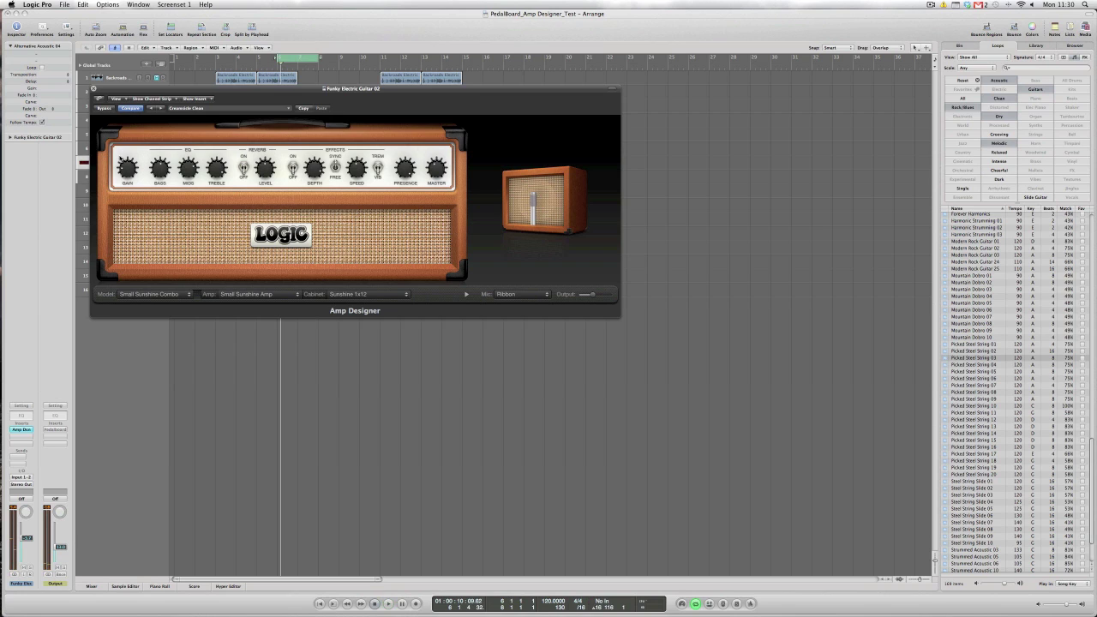
left_click(249, 295)
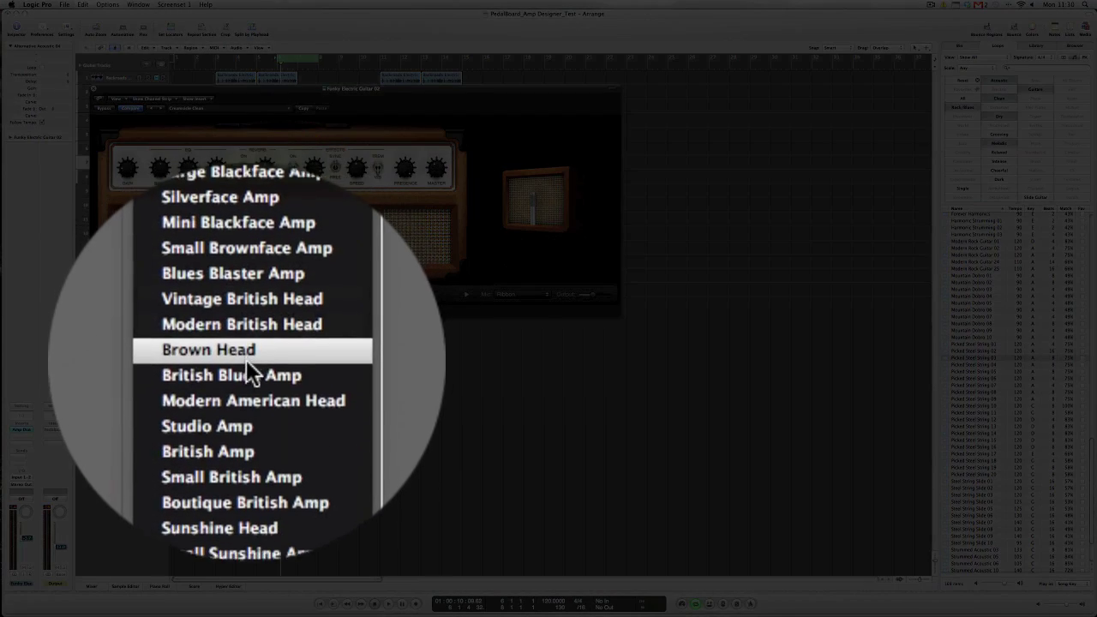
left_click(247, 363)
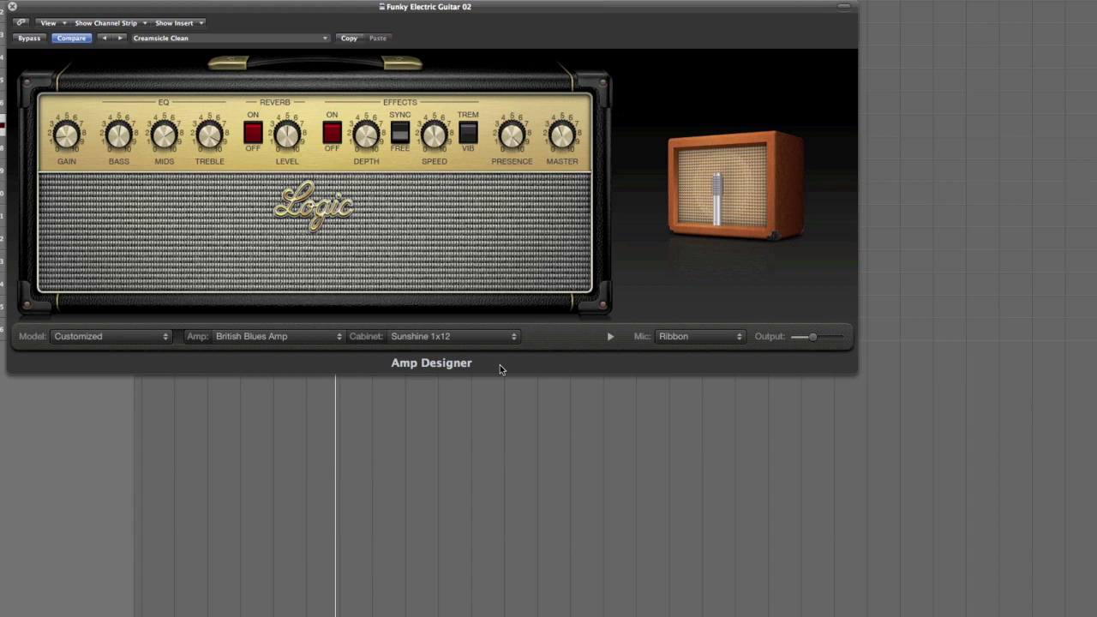
Step: Use a Brown 4x12 cabinet with a Dynamic mic, repositioned across the speaker cone
left_click(430, 336)
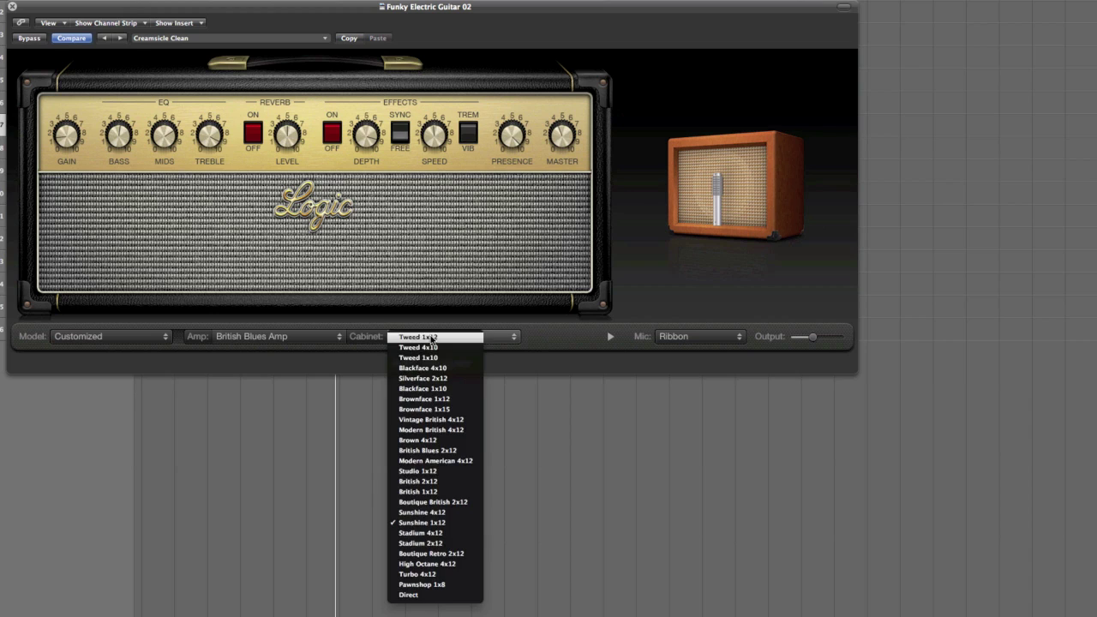
left_click(426, 441)
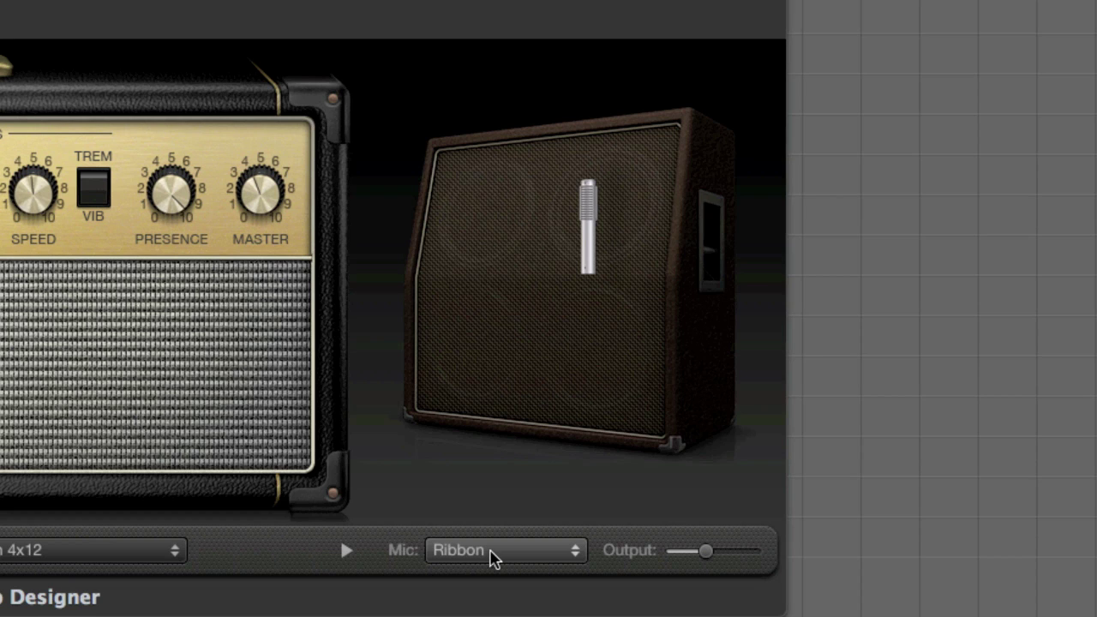
left_click(493, 557)
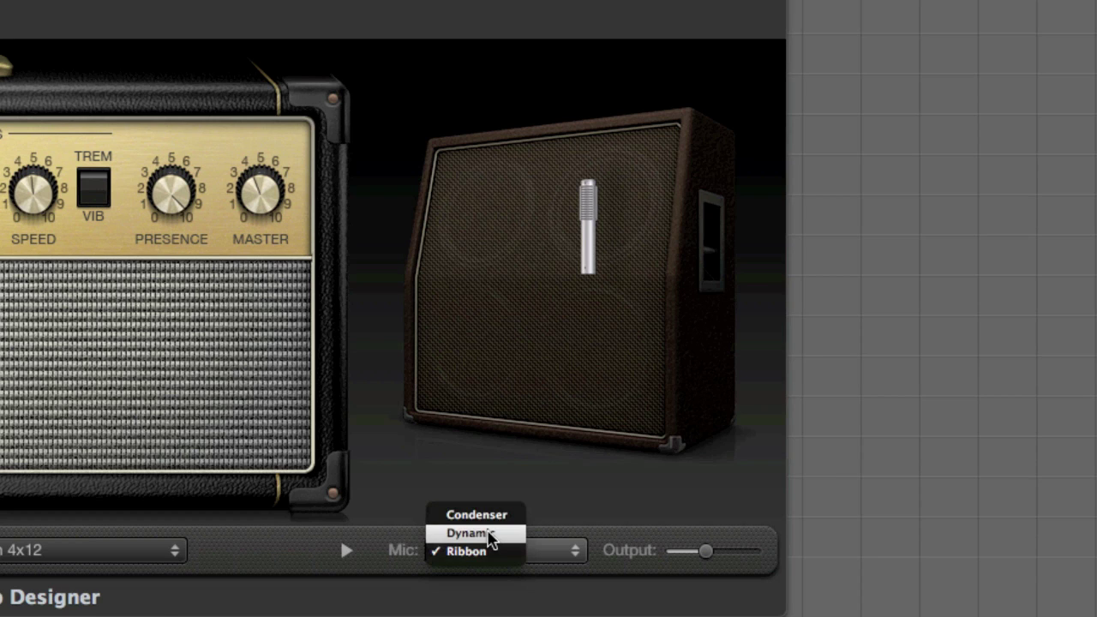
left_click(491, 534)
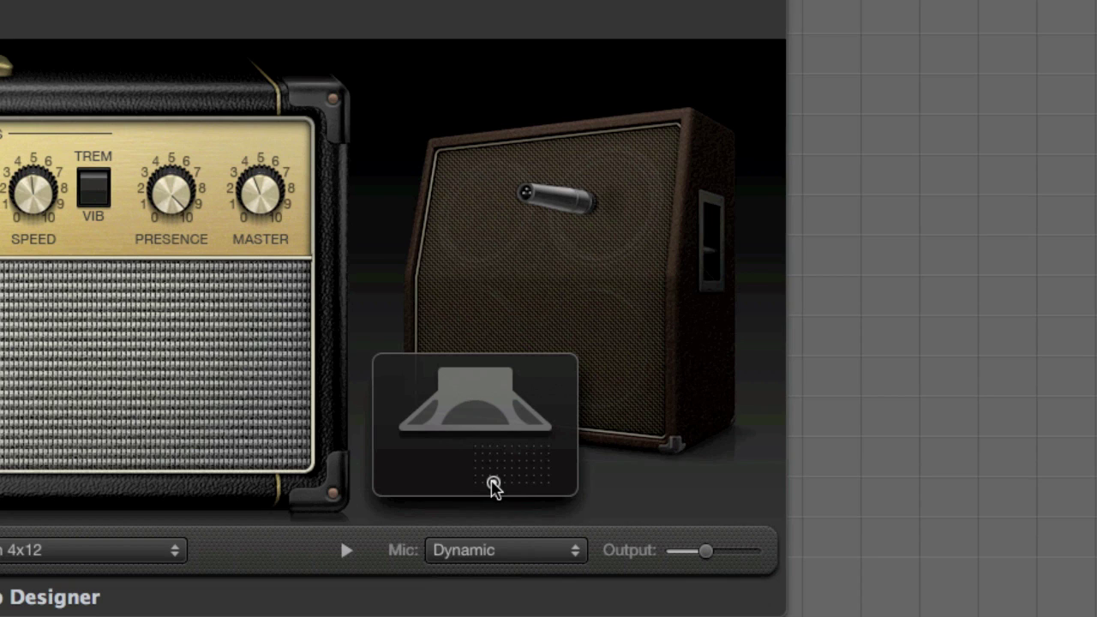
mouse_move(495, 485)
left_mouse_down()
mouse_move(546, 454)
mouse_move(482, 463)
mouse_move(486, 477)
mouse_move(507, 478)
left_mouse_up()
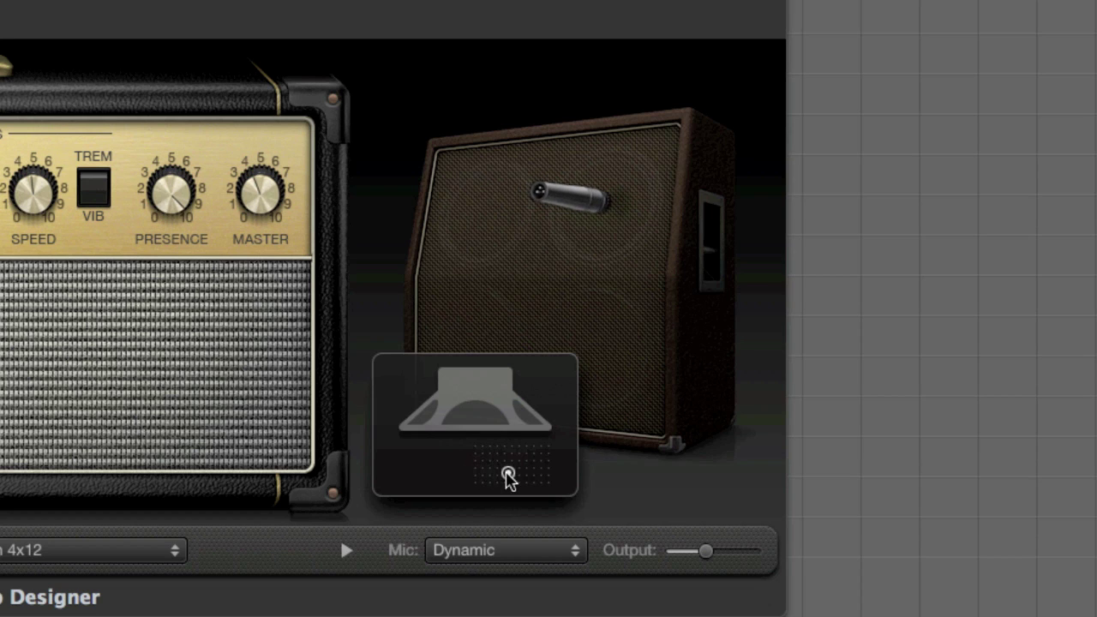
Step: Switch the cabinet mic to Condenser and nudge its position slightly
left_click(492, 550)
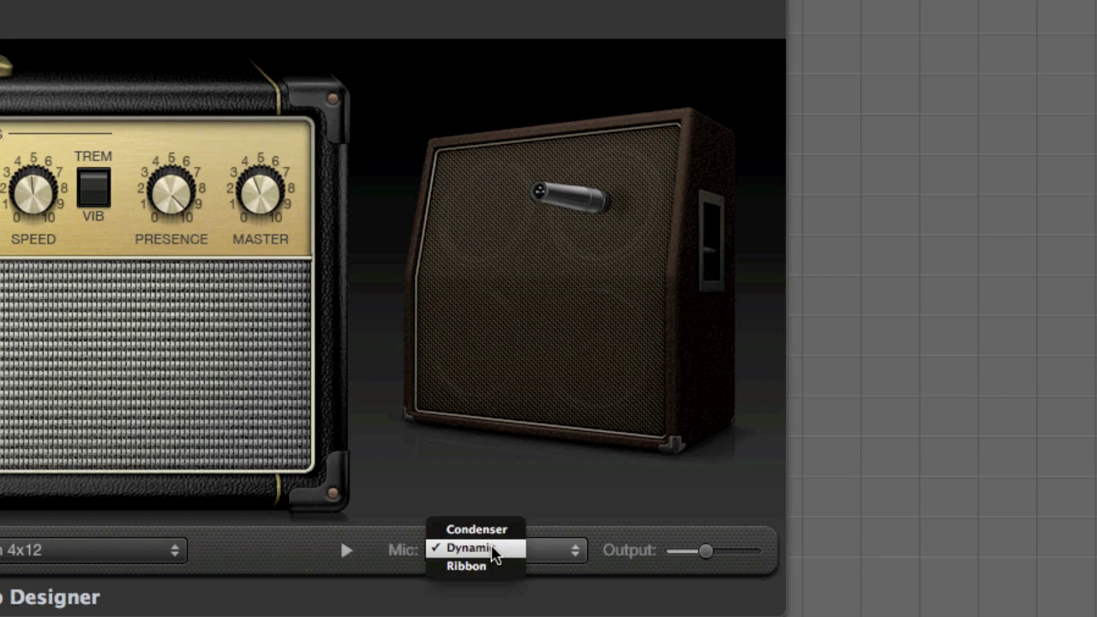
left_click(487, 529)
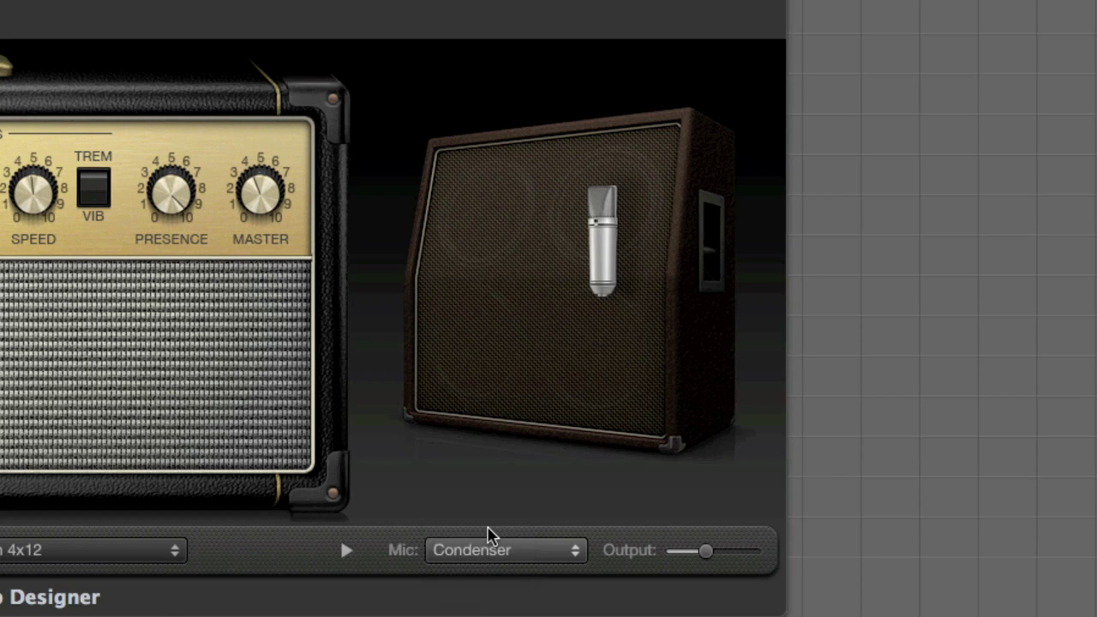
mouse_move(529, 485)
mouse_move(507, 472)
left_mouse_down()
mouse_move(546, 455)
mouse_move(511, 453)
mouse_move(493, 470)
mouse_move(515, 492)
left_mouse_up()
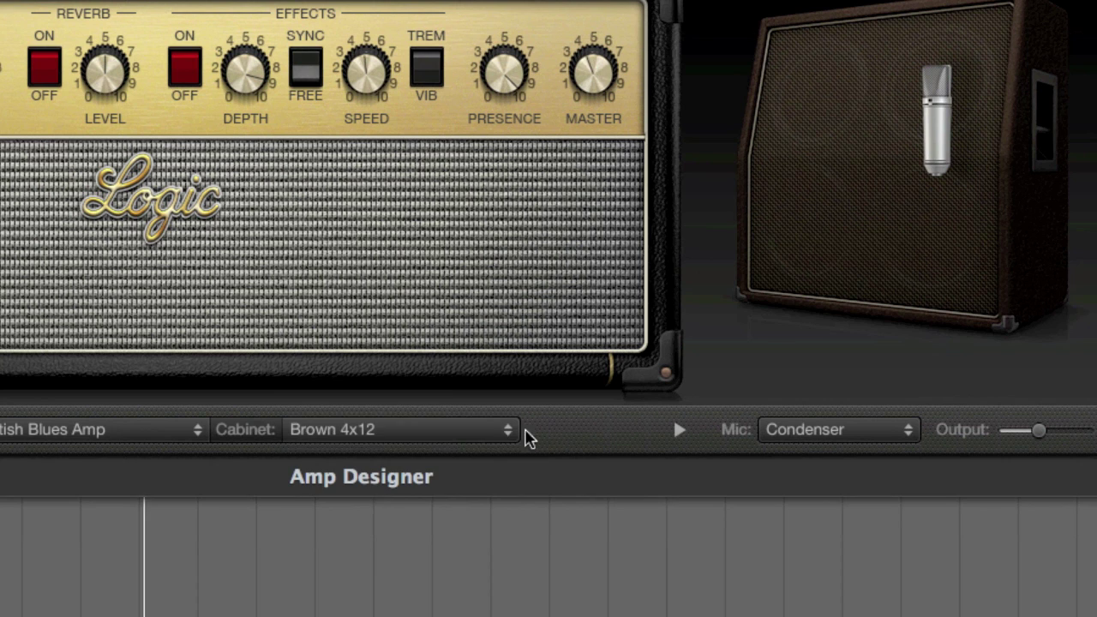
Step: Set the cabinet to Stadium 4x12 and the amp head to Stadium Amp, then stop playback
left_click(489, 432)
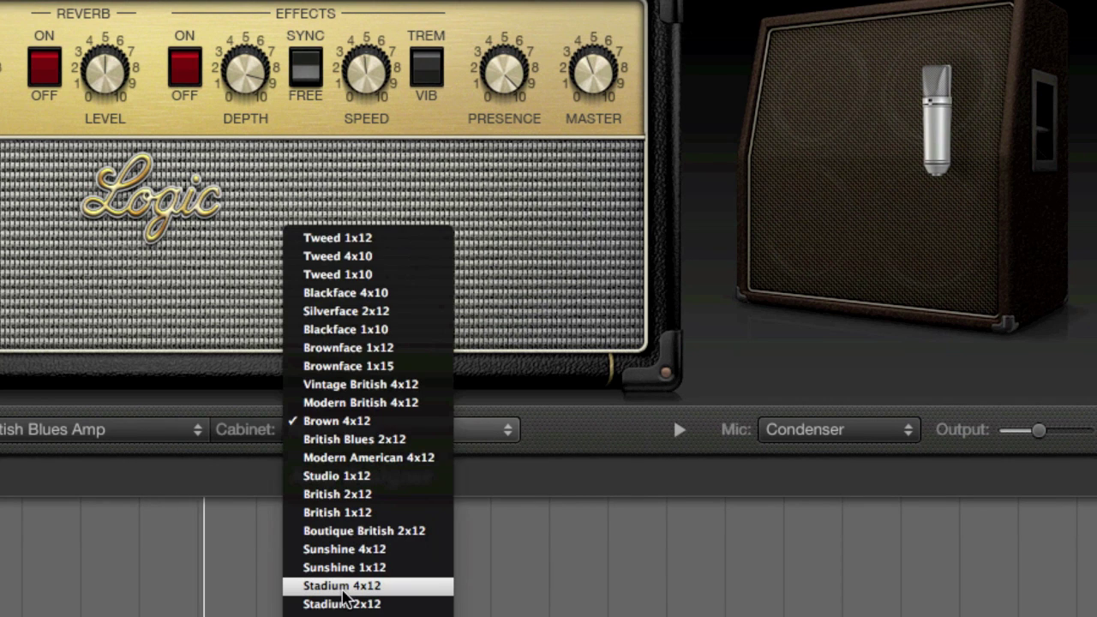
left_click(343, 587)
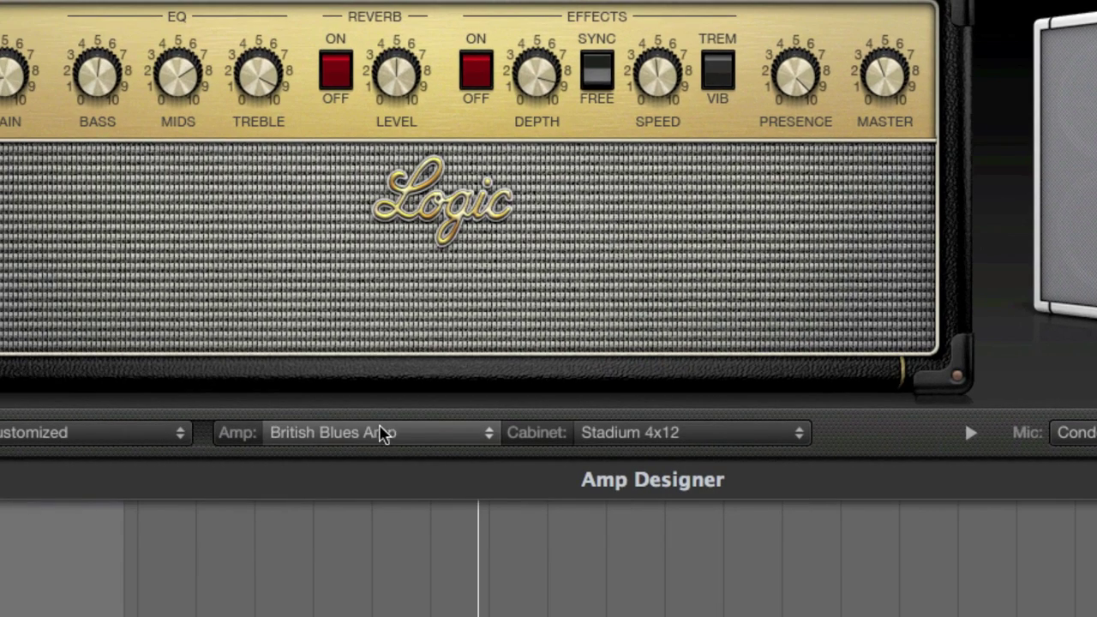
left_click(89, 433)
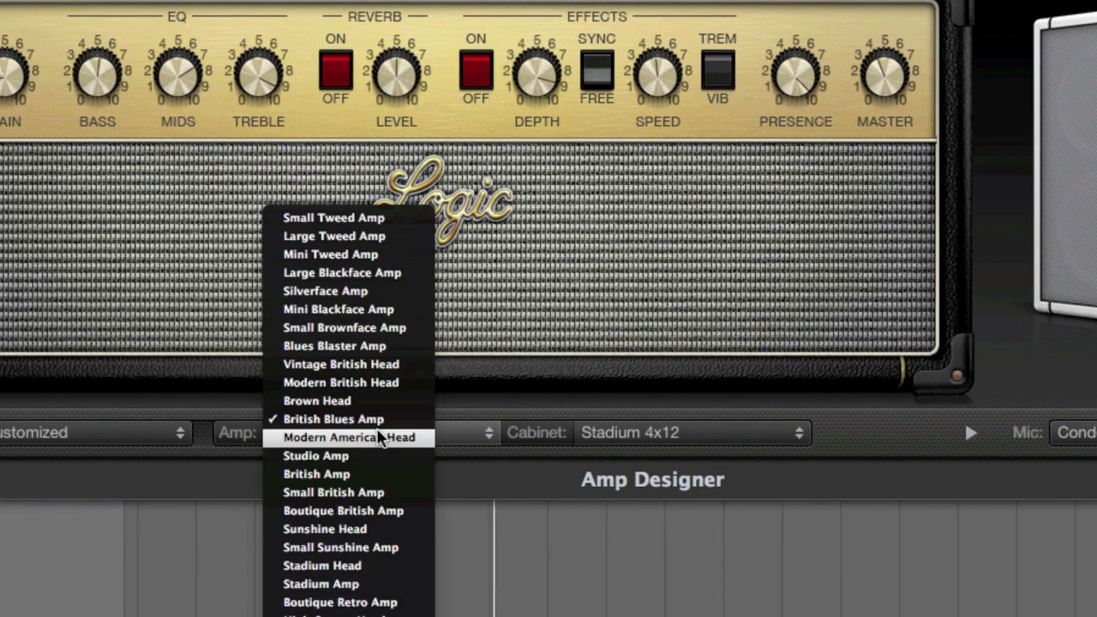
left_click(347, 587)
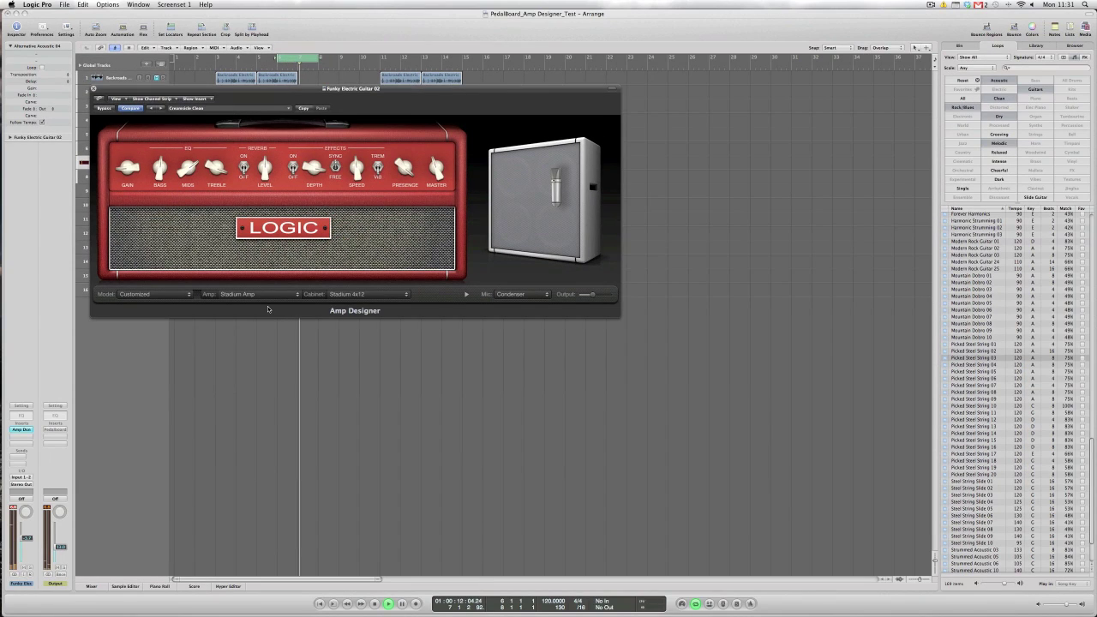
key("space")
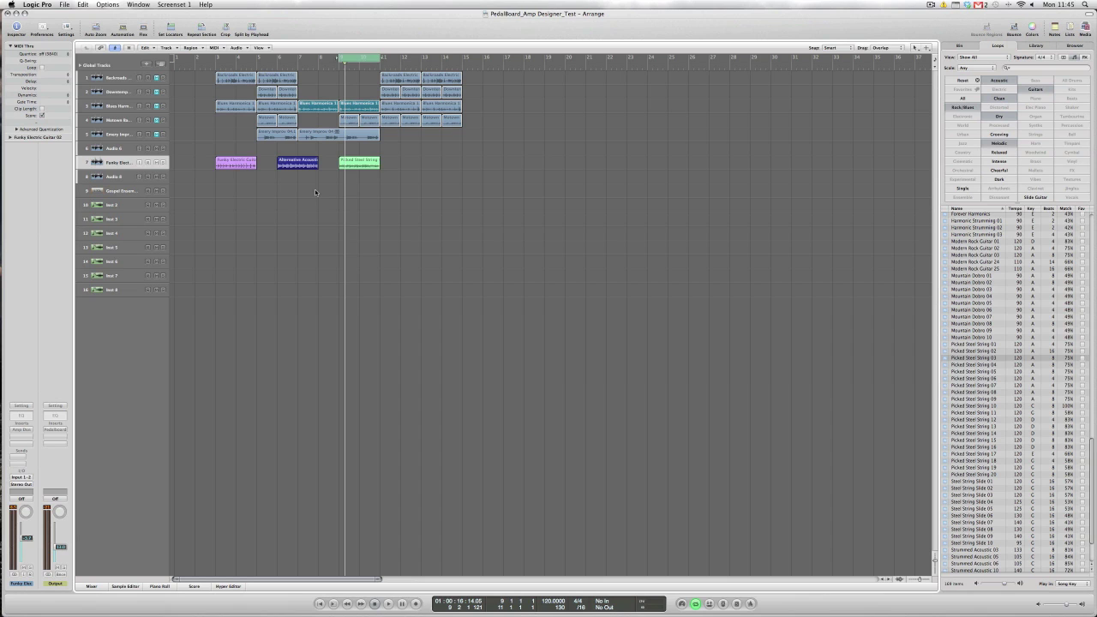
Step: Start playback, reopen Amp Designer on Funky Electric Guitar 02 and pick the High Octane Stack model
key("space")
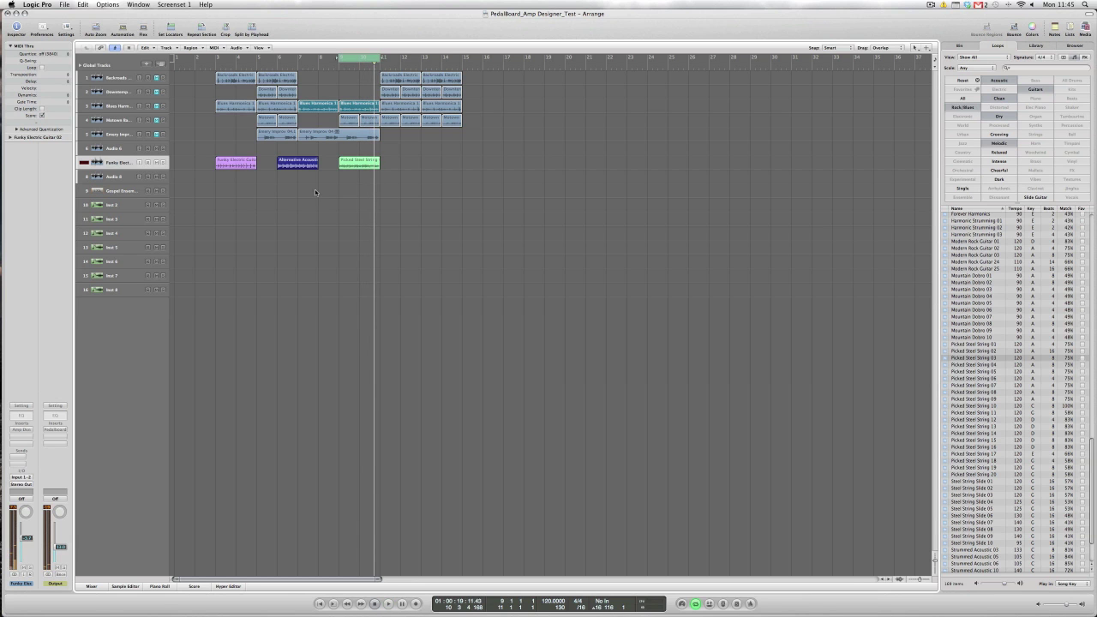
left_click(25, 432)
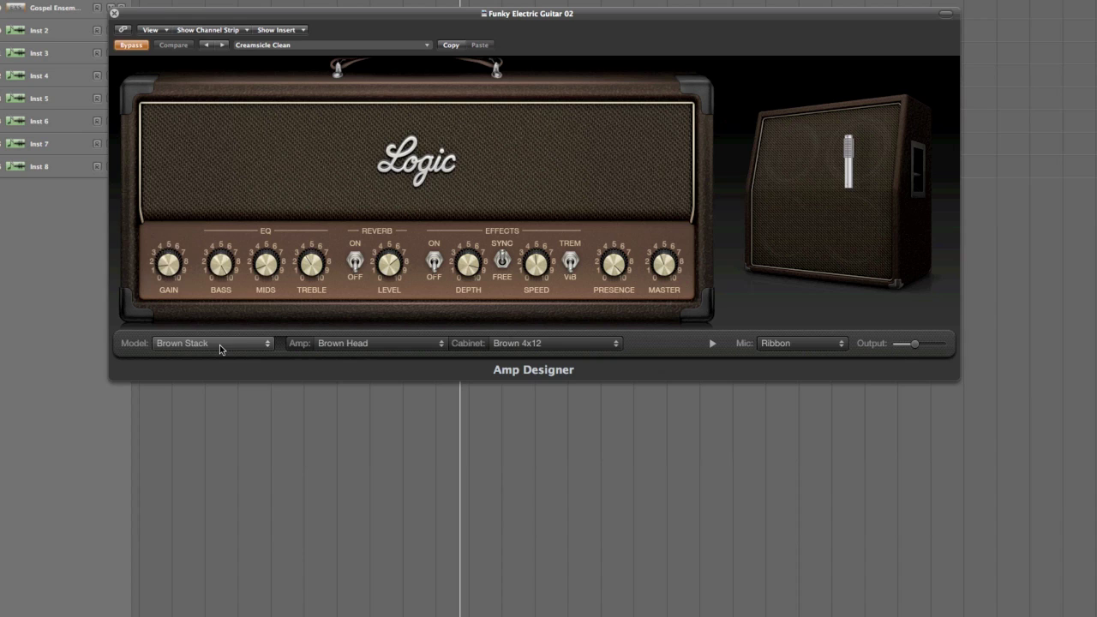
left_click(219, 345)
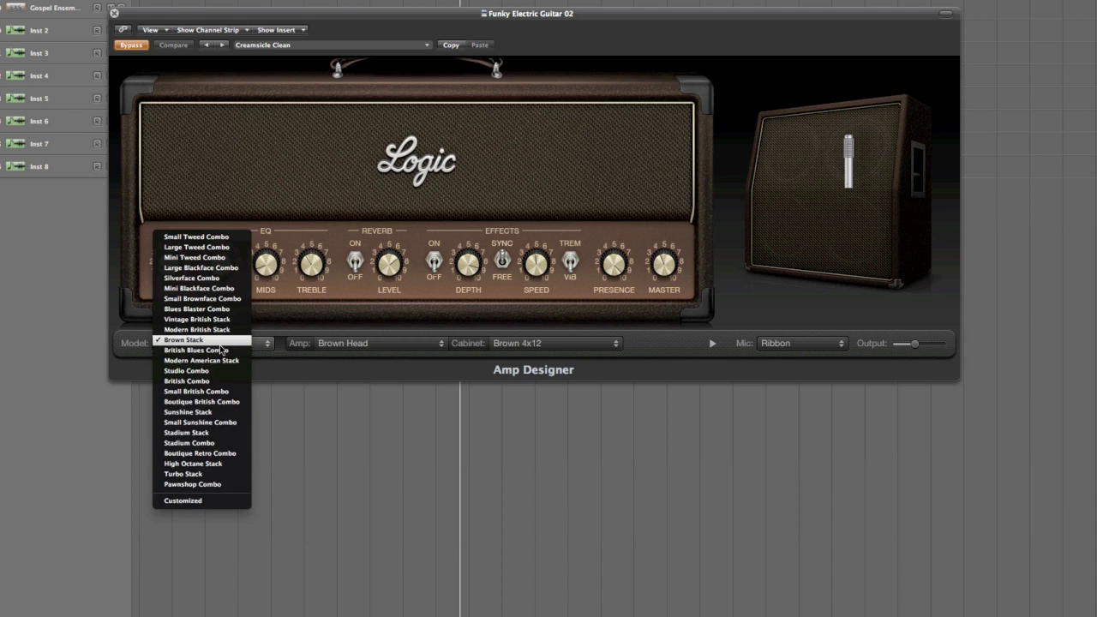
left_click(194, 464)
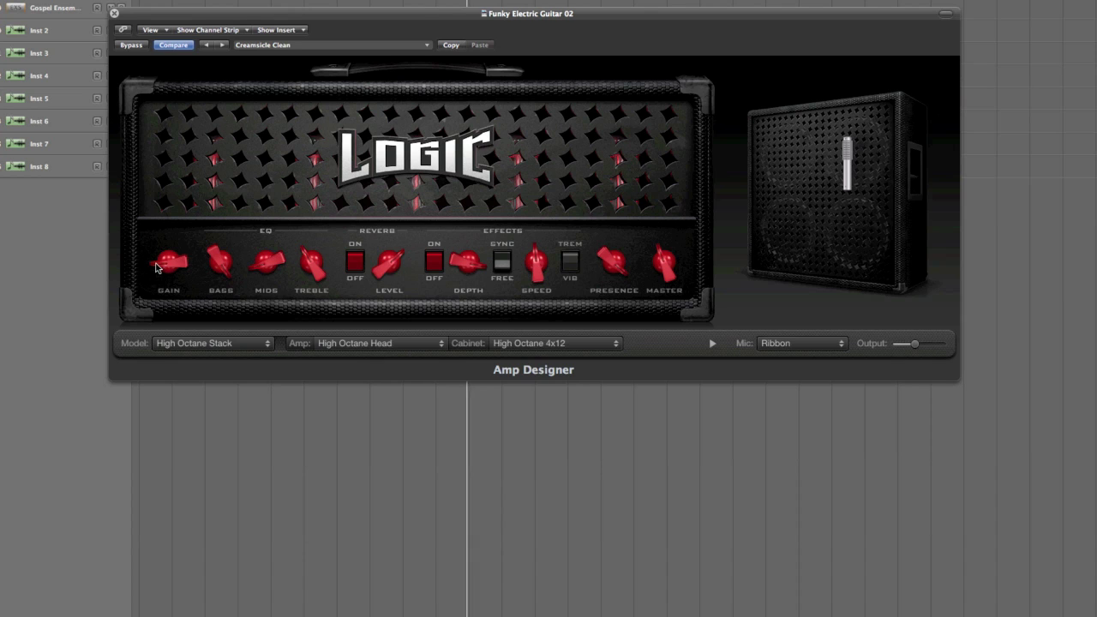
Step: Raise Gain to about halfway, adjust Bass, and lift the Mids slightly on the High Octane amp
mouse_move(157, 267)
left_mouse_down()
mouse_move(166, 228)
mouse_move(146, 235)
mouse_move(144, 254)
left_mouse_up()
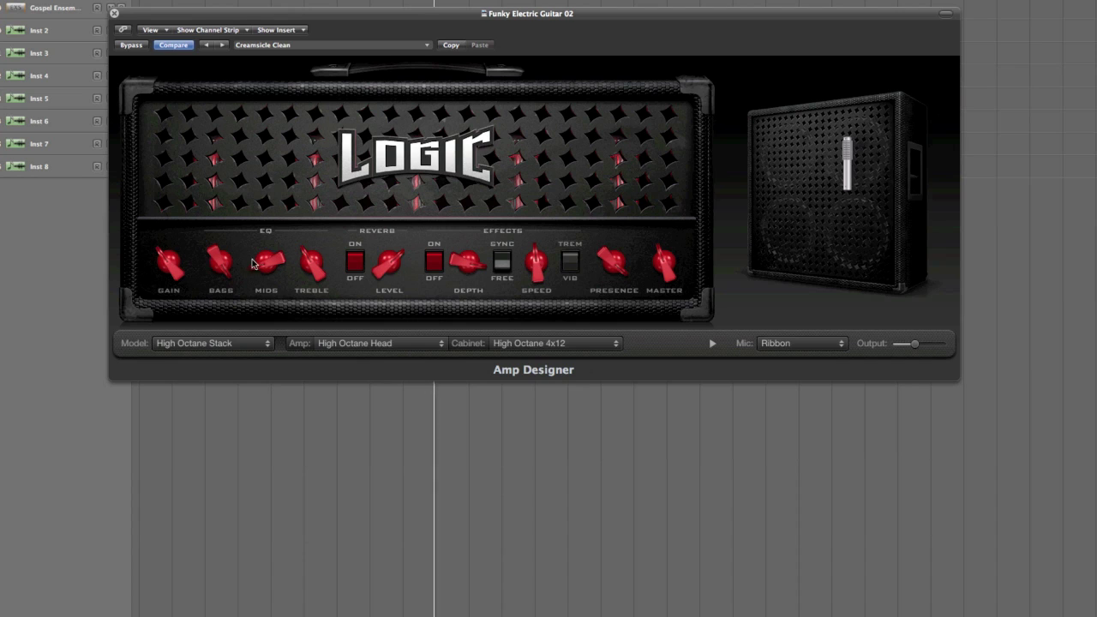
left_click_drag(215, 262, 206, 326)
left_click_drag(256, 255, 303, 237)
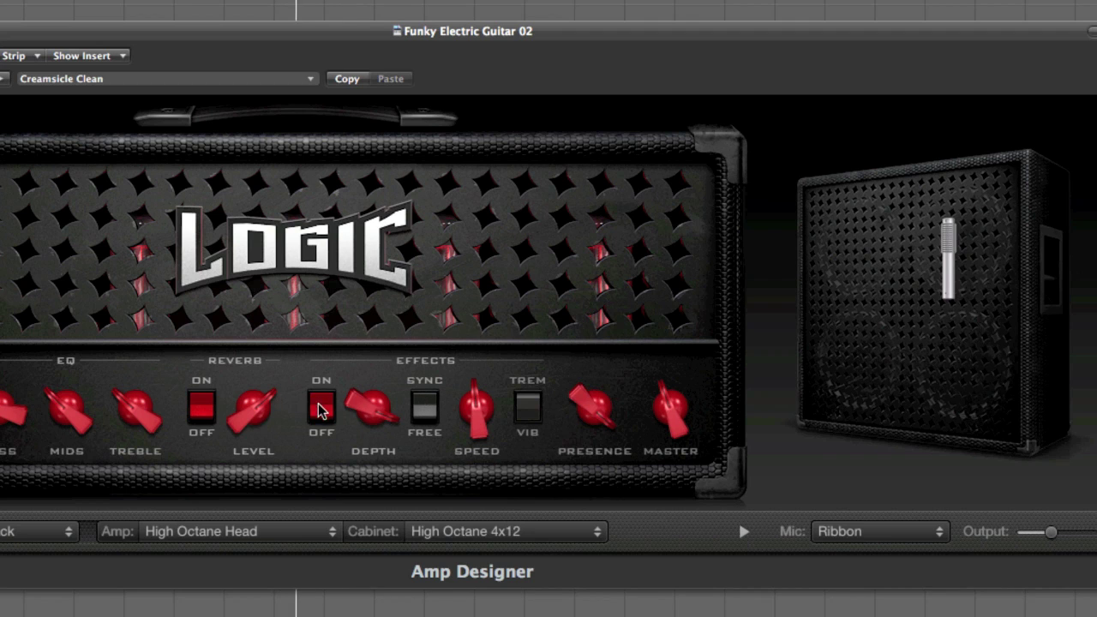
Step: Flip the TREM/VIB mode, set the effect to Free at a slower Speed, and adjust Presence and Master
left_click(528, 410)
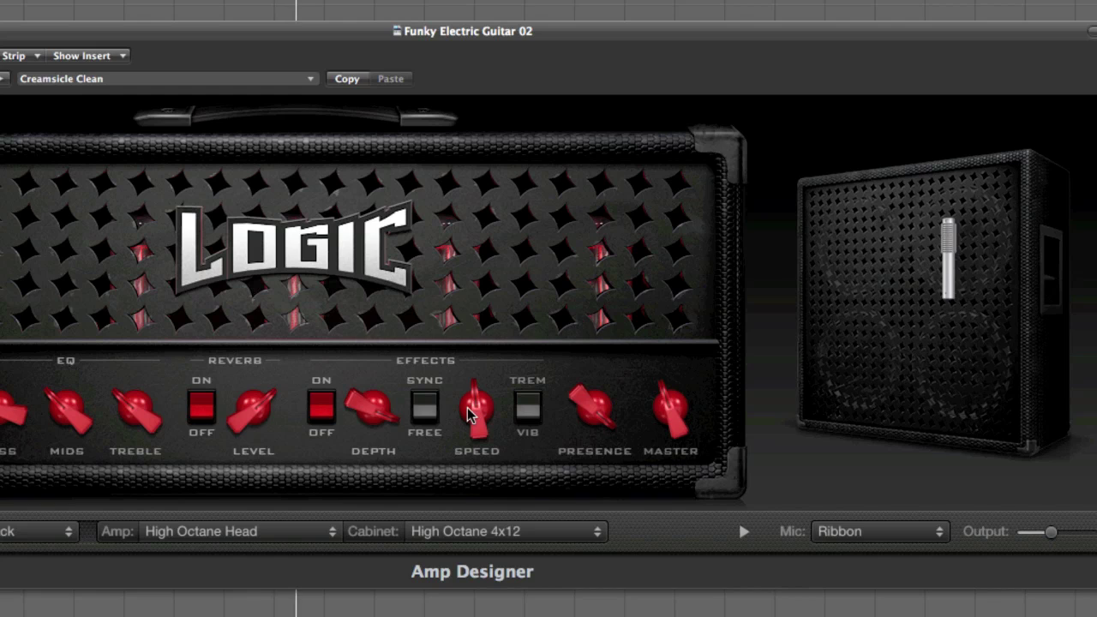
left_click(425, 418)
left_click_drag(478, 426, 361, 410)
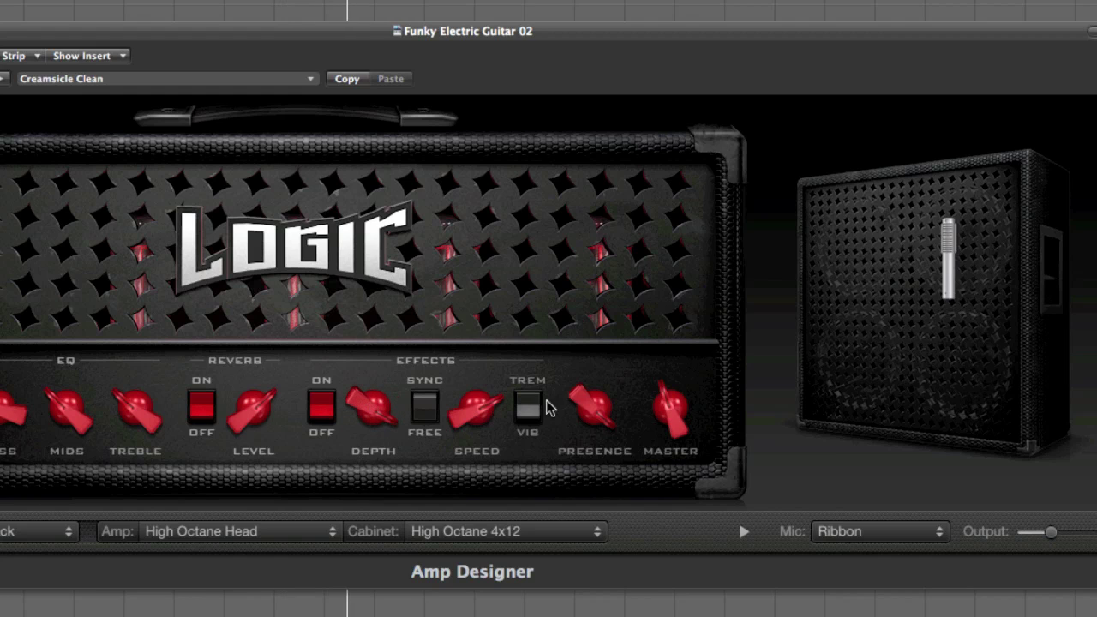
mouse_move(576, 406)
left_mouse_down()
mouse_move(558, 527)
mouse_move(573, 400)
left_mouse_up()
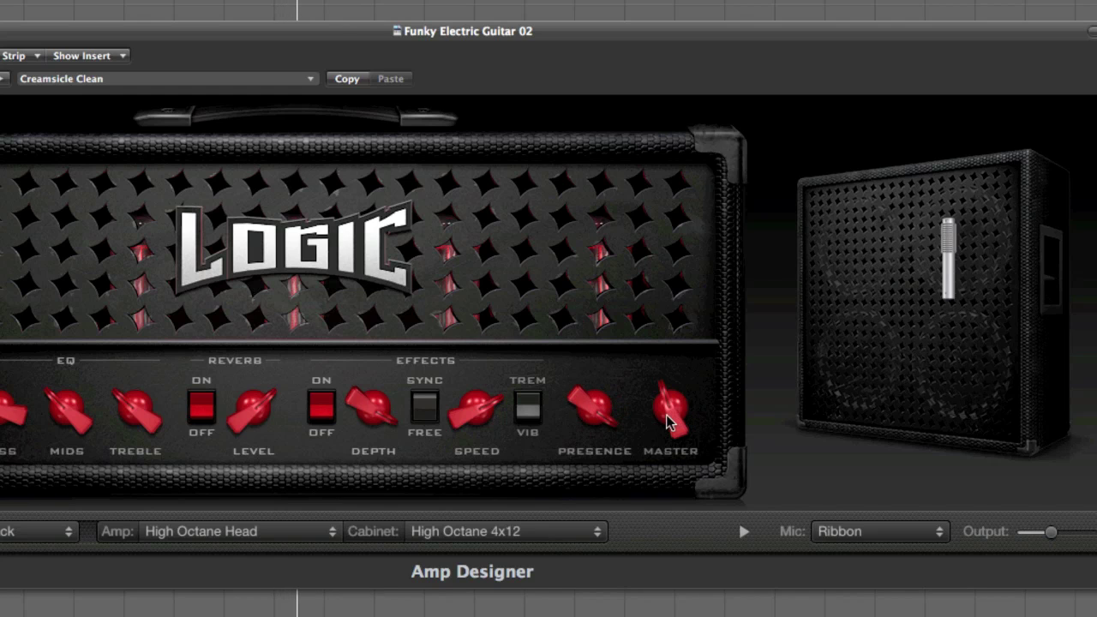
mouse_move(674, 421)
left_mouse_down()
mouse_move(666, 380)
mouse_move(658, 433)
left_mouse_up()
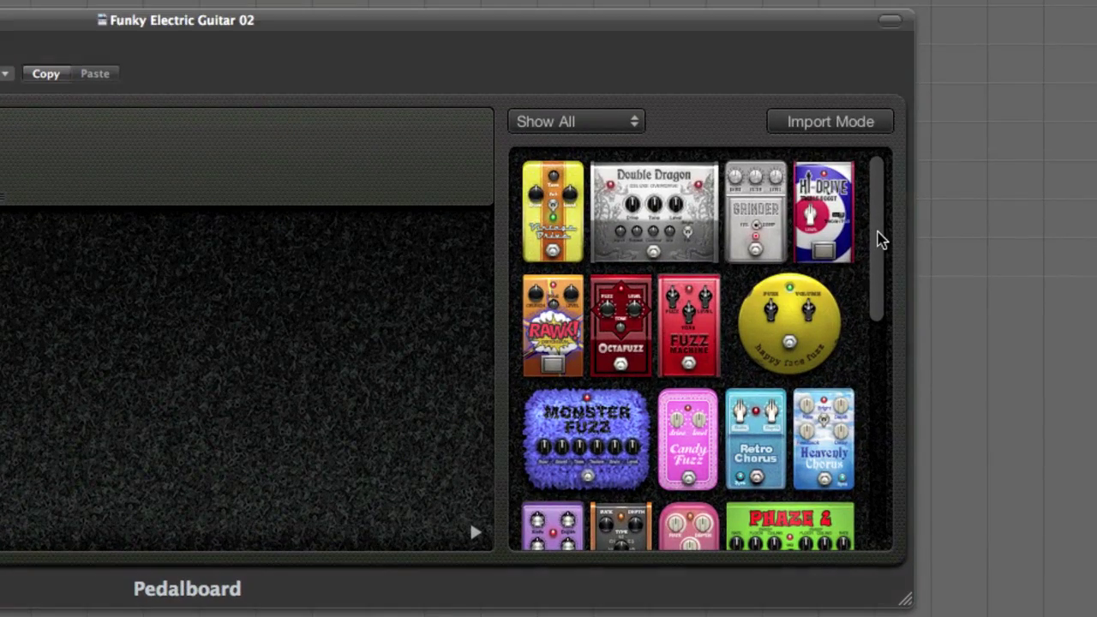
Step: Scroll the Pedalboard browser and check the Show All category list without changing it
left_click_drag(877, 237, 883, 201)
left_click(637, 122)
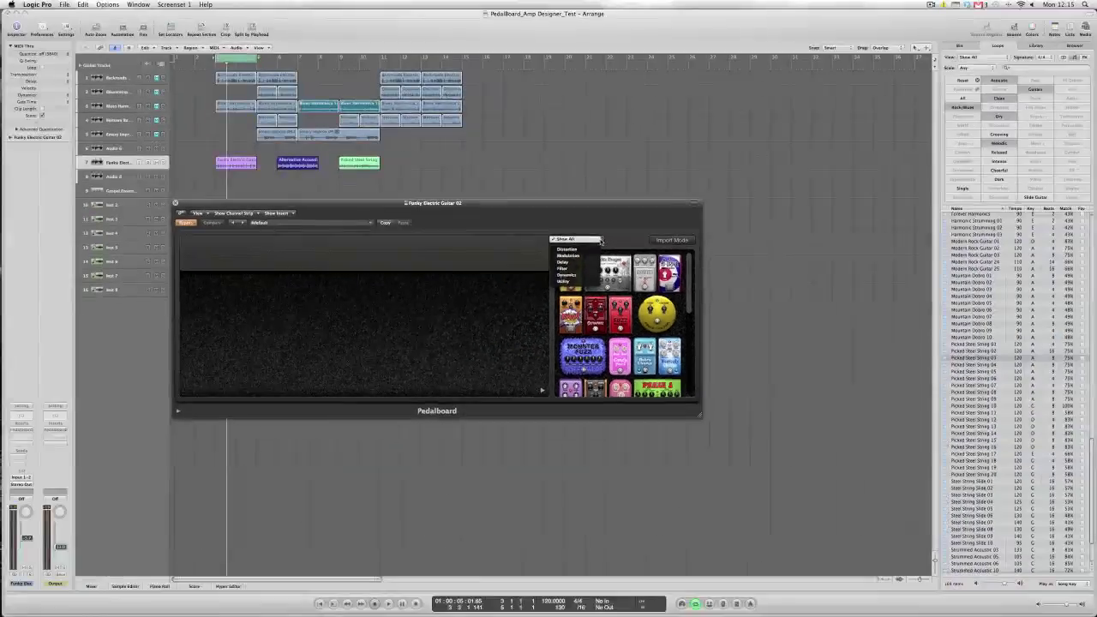
left_click(492, 218)
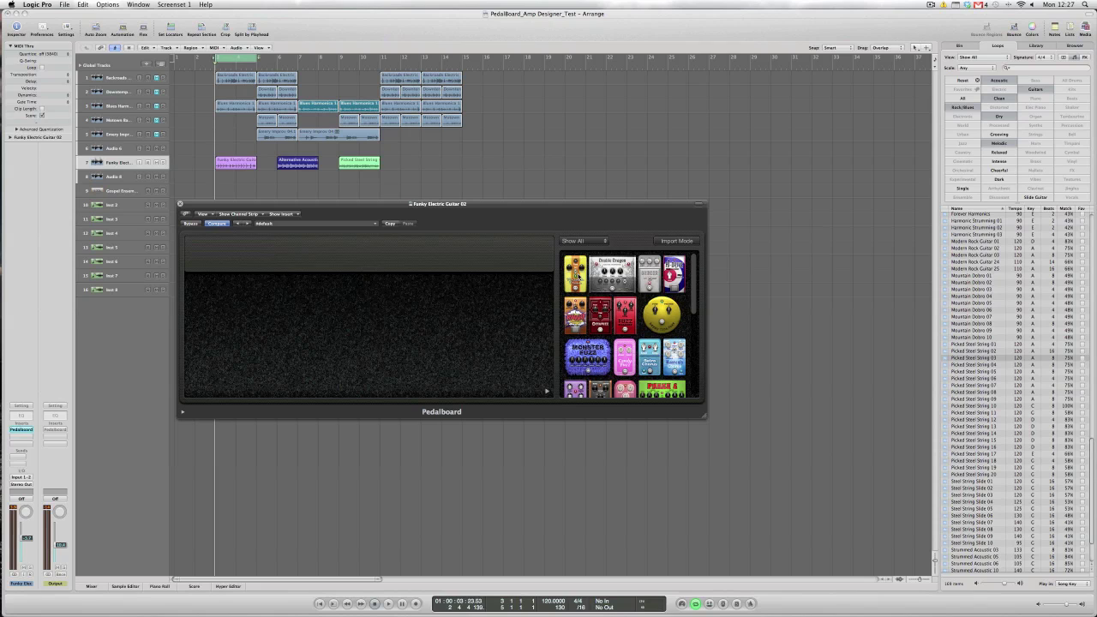
mouse_move(579, 276)
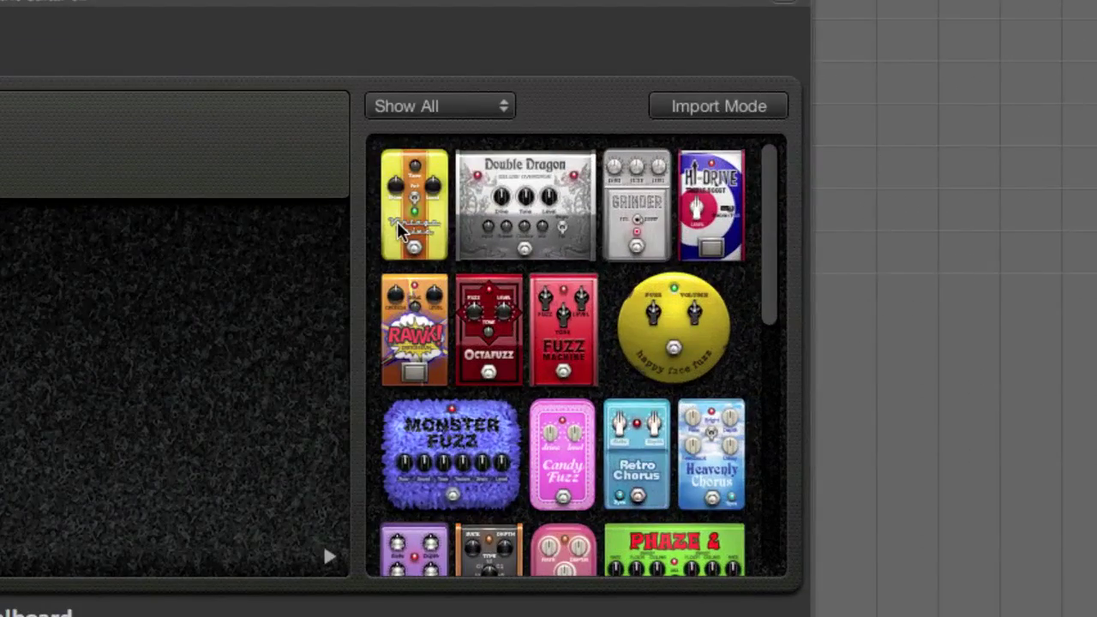
mouse_move(571, 282)
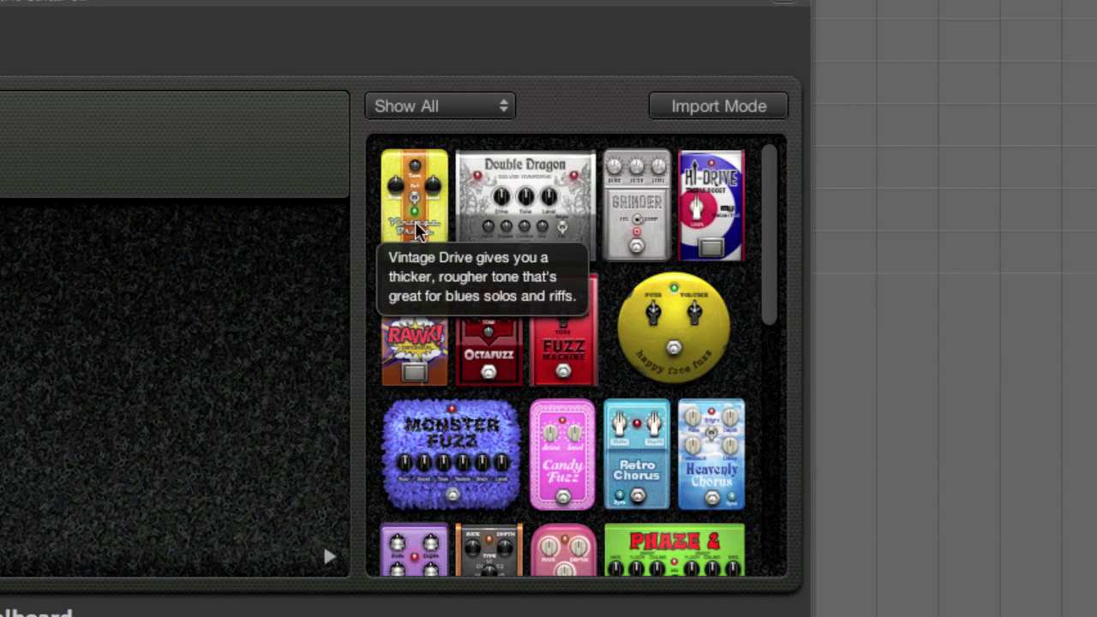
mouse_move(529, 231)
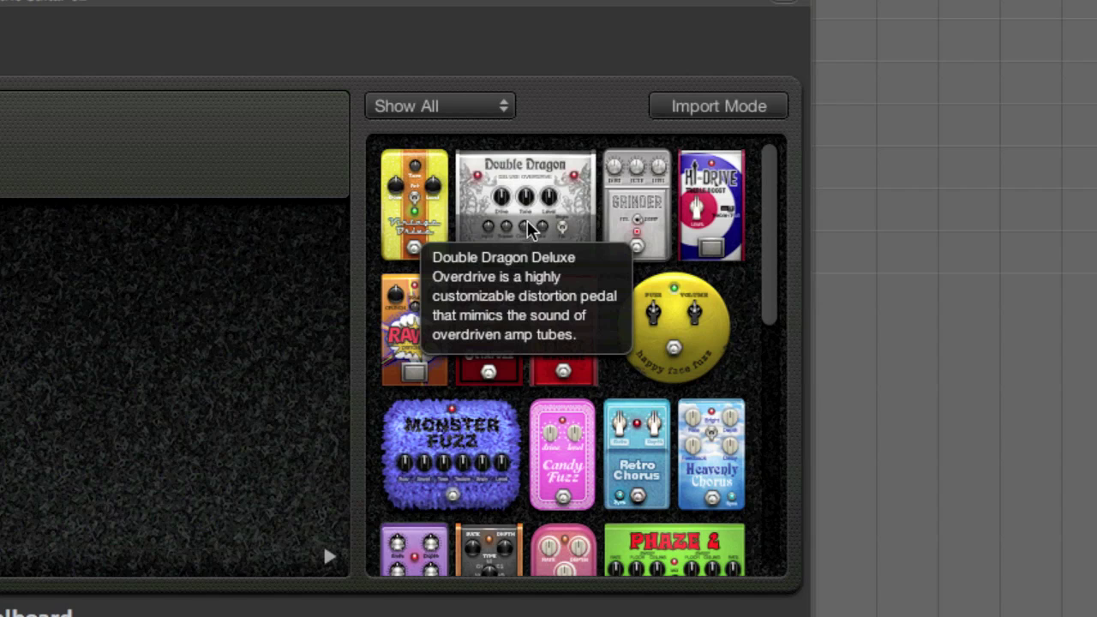
mouse_move(624, 209)
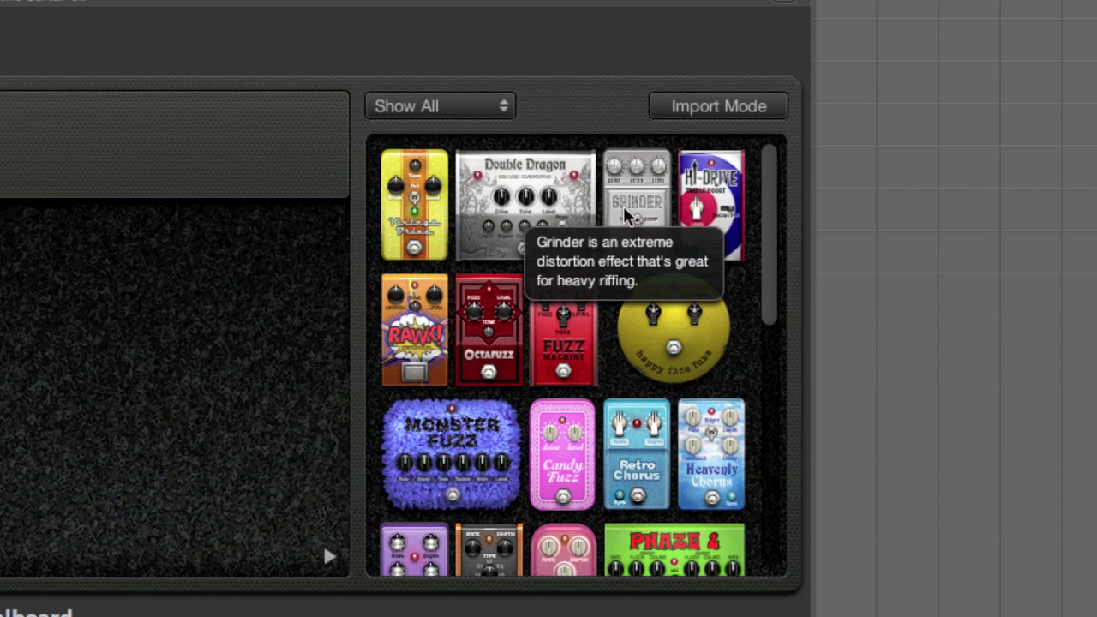
mouse_move(716, 200)
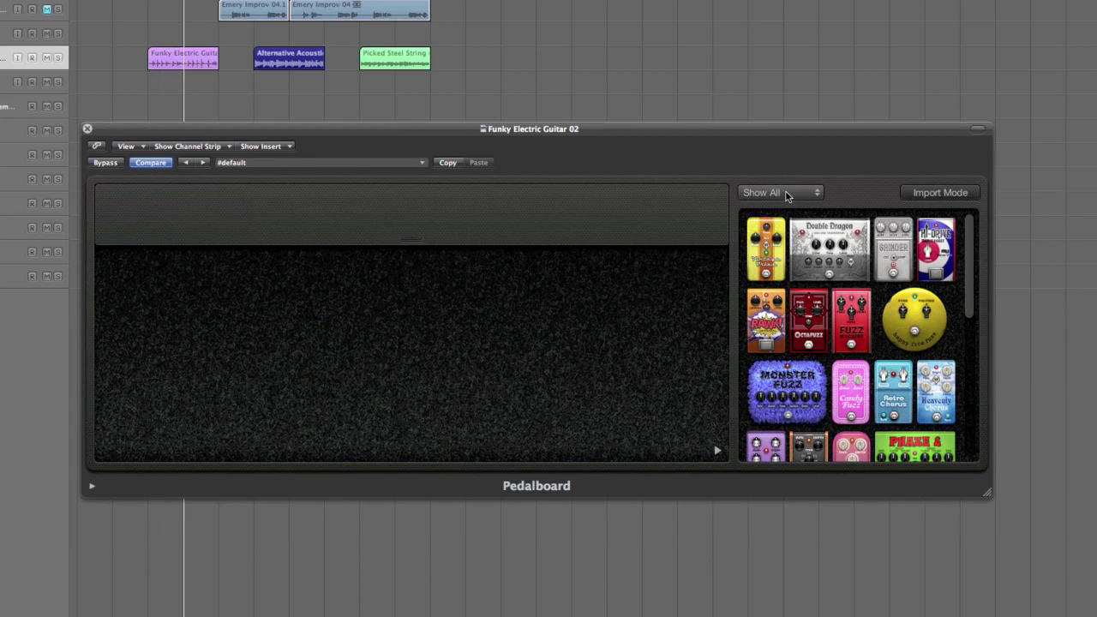
Step: Add the Phaze 2 pedal from the Modulation category and toggle its footswitch off and back on
left_click(756, 192)
left_click(783, 220)
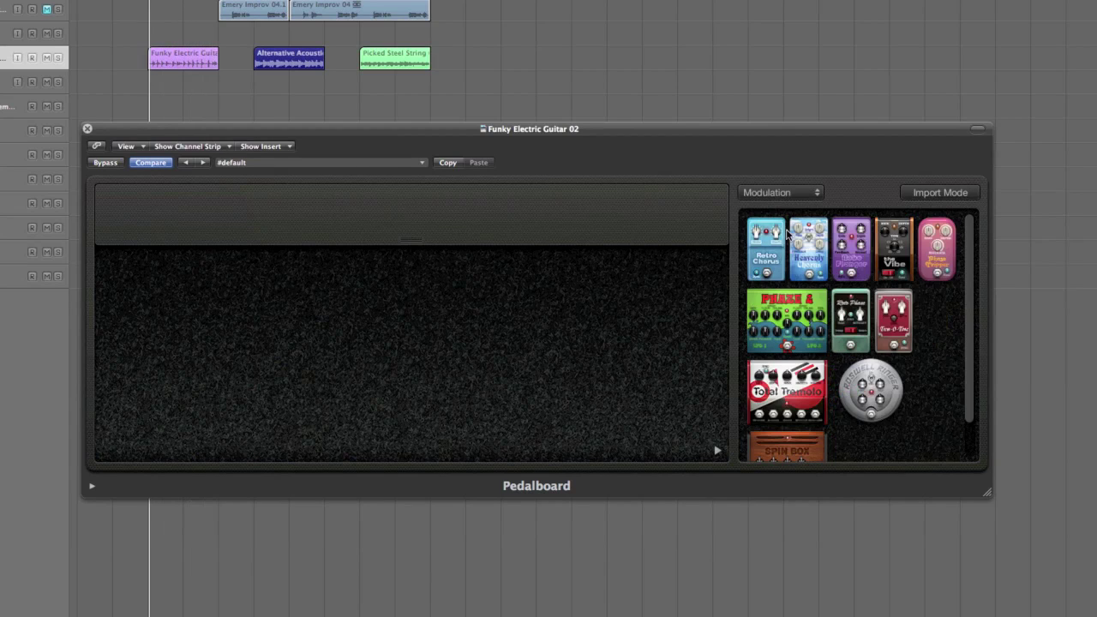
left_click_drag(775, 322, 263, 326)
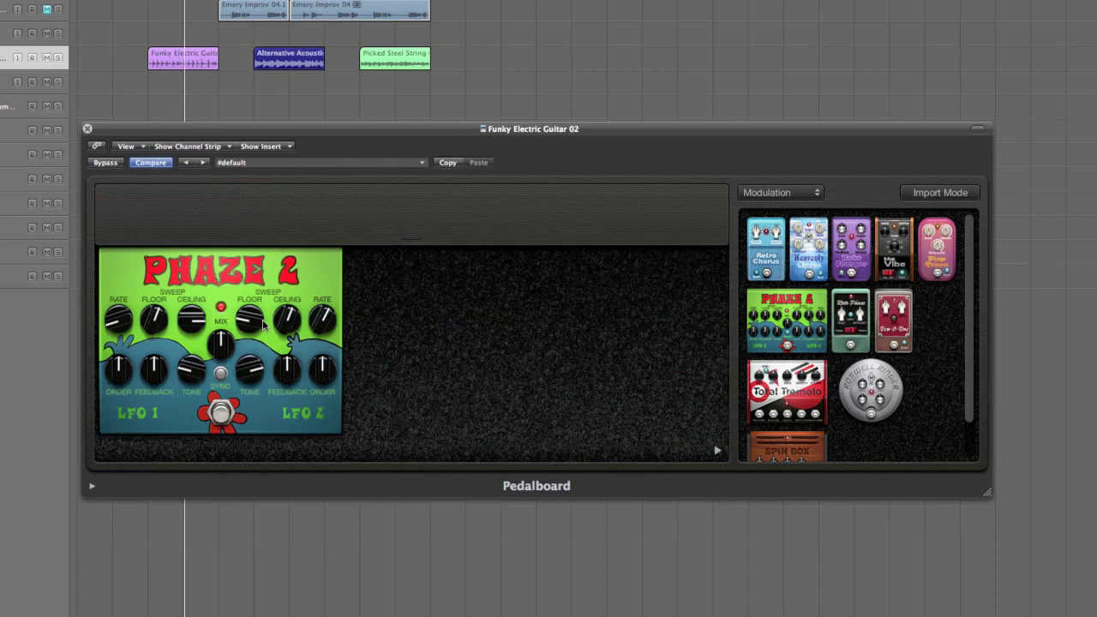
left_click(221, 416)
left_click(220, 416)
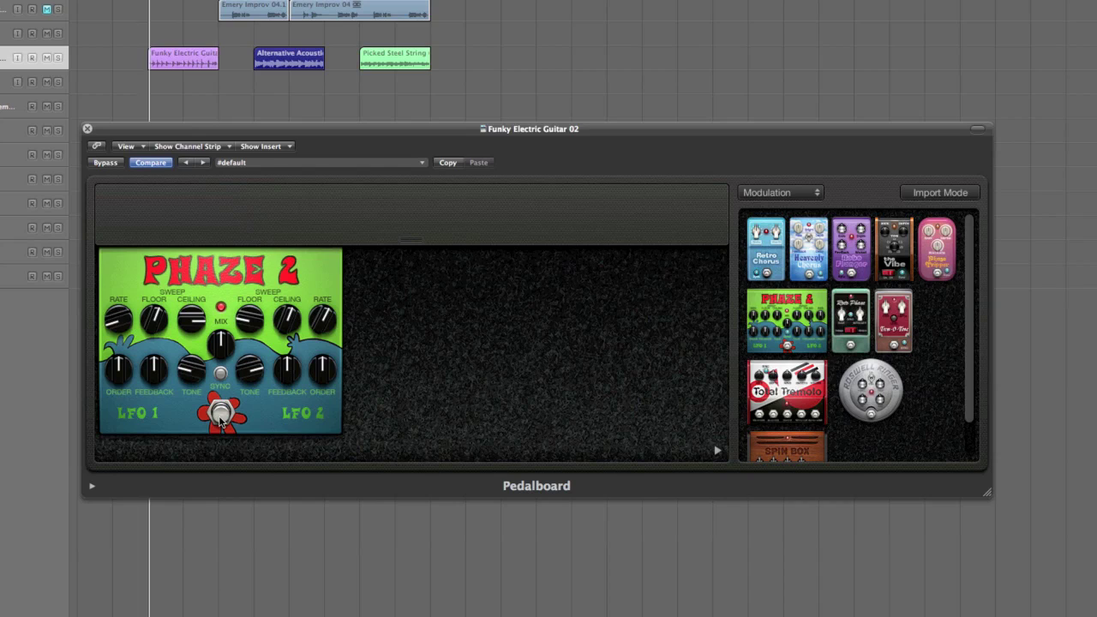
left_click(776, 192)
Step: Add the Hi-Drive treble boost after Phaze 2 and lower its level to about 7 dB
left_click(772, 181)
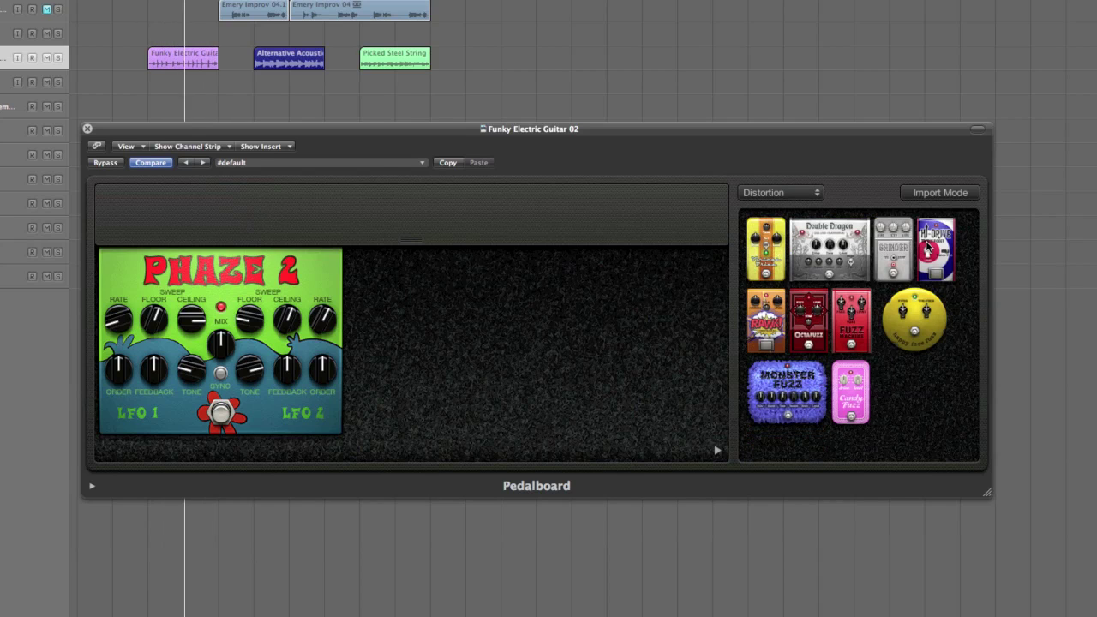
left_click_drag(904, 246, 433, 351)
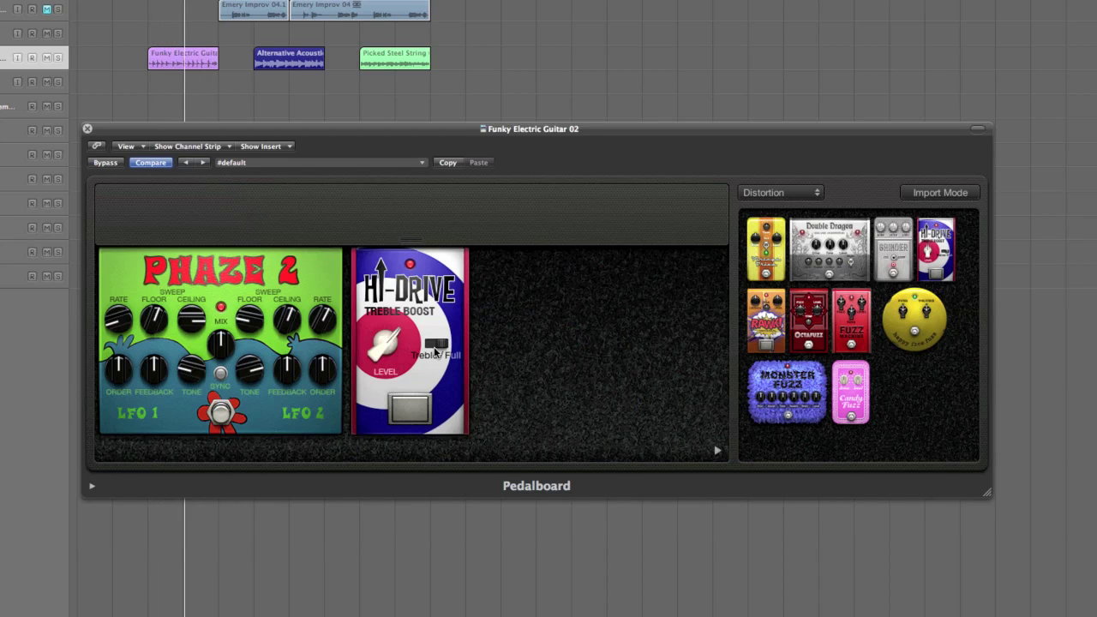
mouse_move(377, 351)
left_click_drag(377, 351, 363, 379)
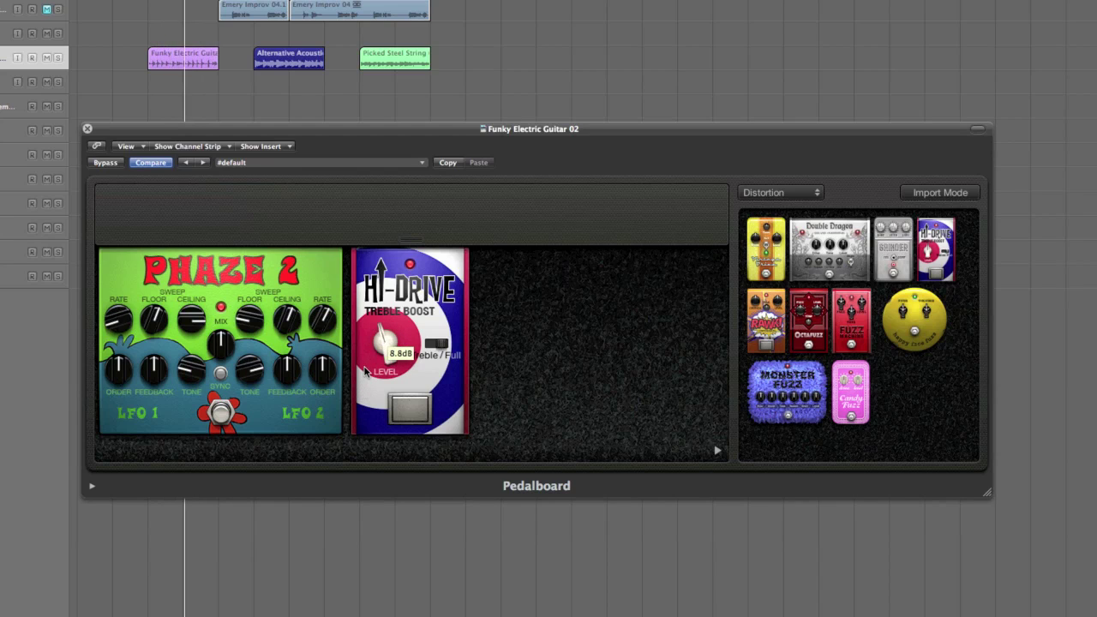
Step: Add the Auto-Funk filter pedal after Hi-Drive and adjust its Sensitivity
left_click(776, 192)
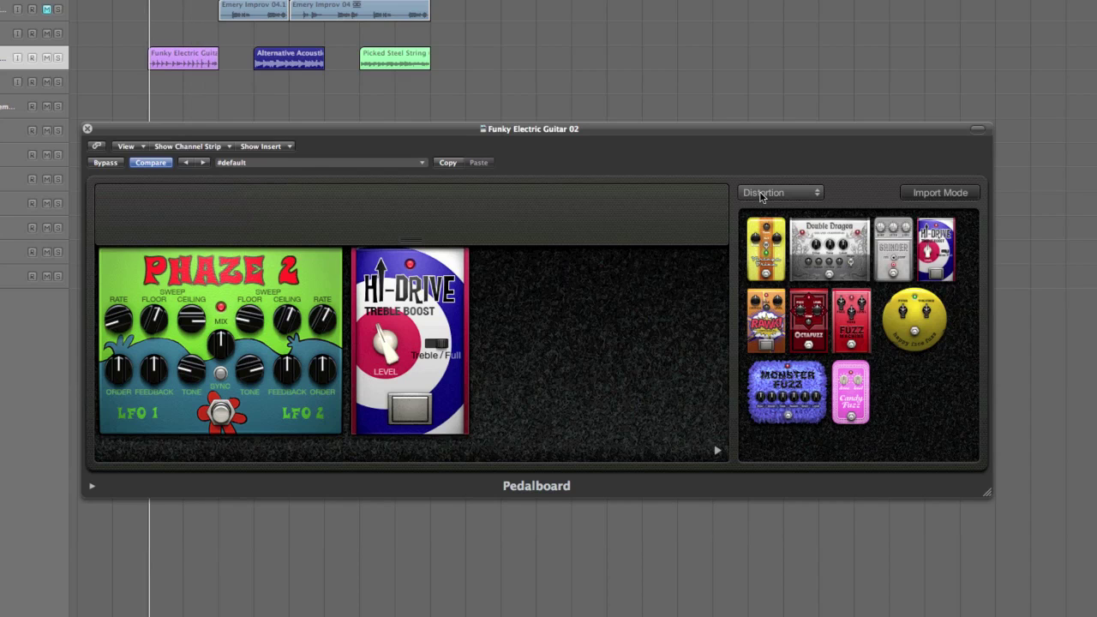
left_click(754, 224)
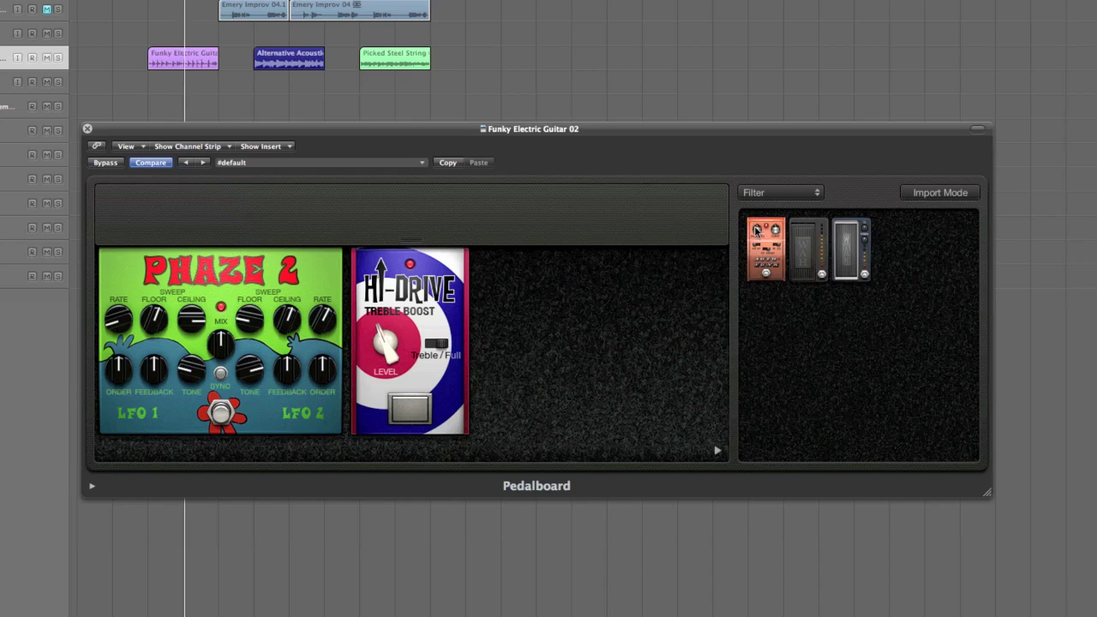
left_click_drag(755, 228, 568, 323)
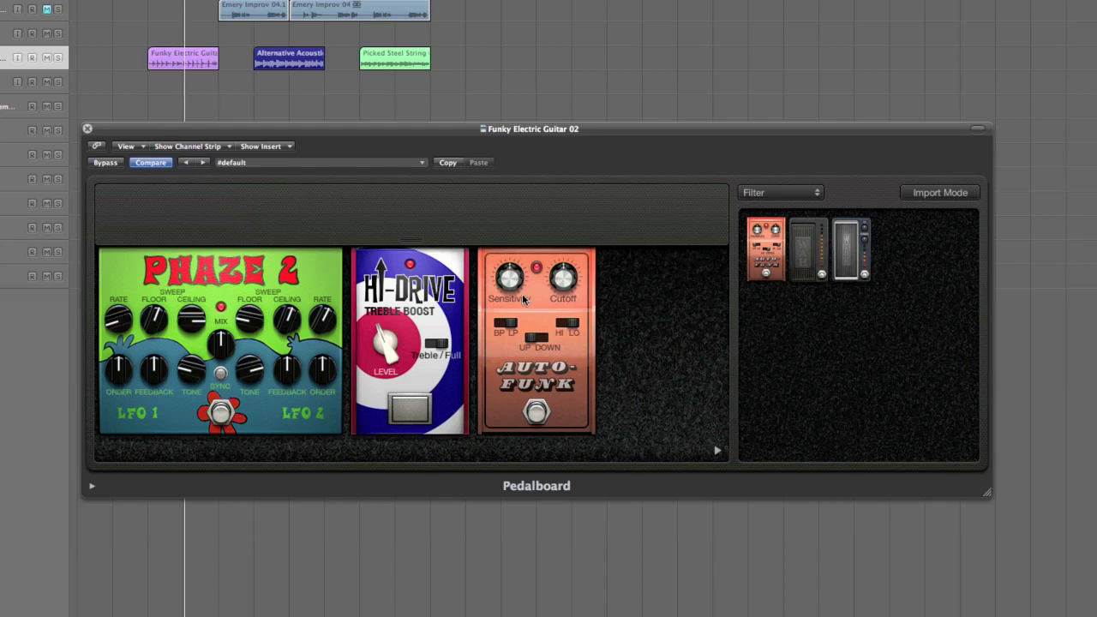
left_click_drag(512, 301, 545, 302)
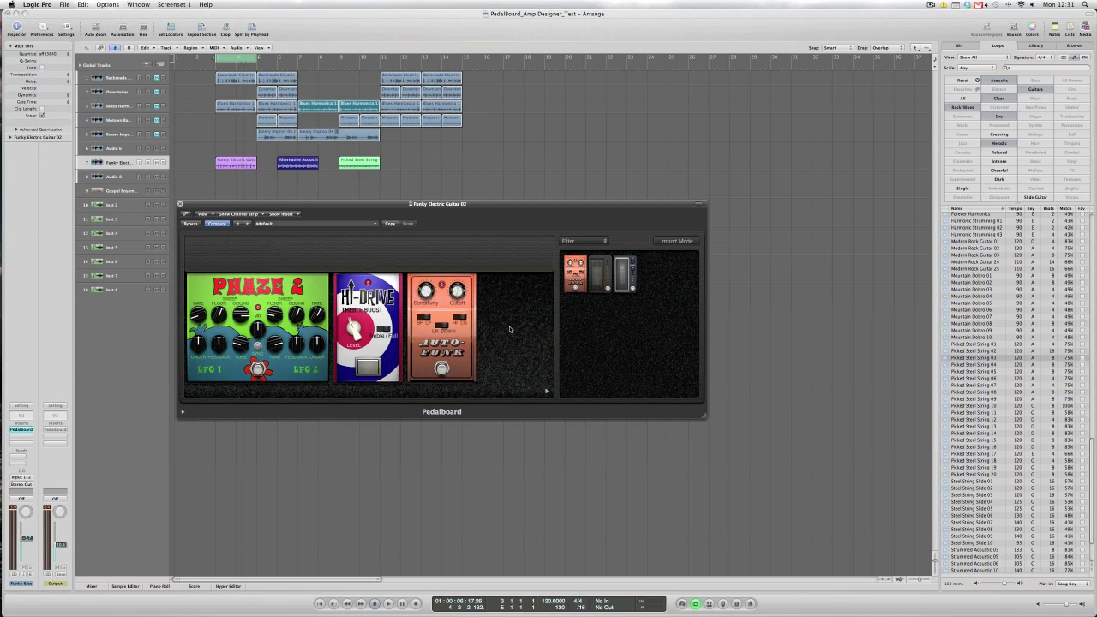
Step: Add a Mixer utility pedal after the Auto-Funk pedal
left_click(598, 243)
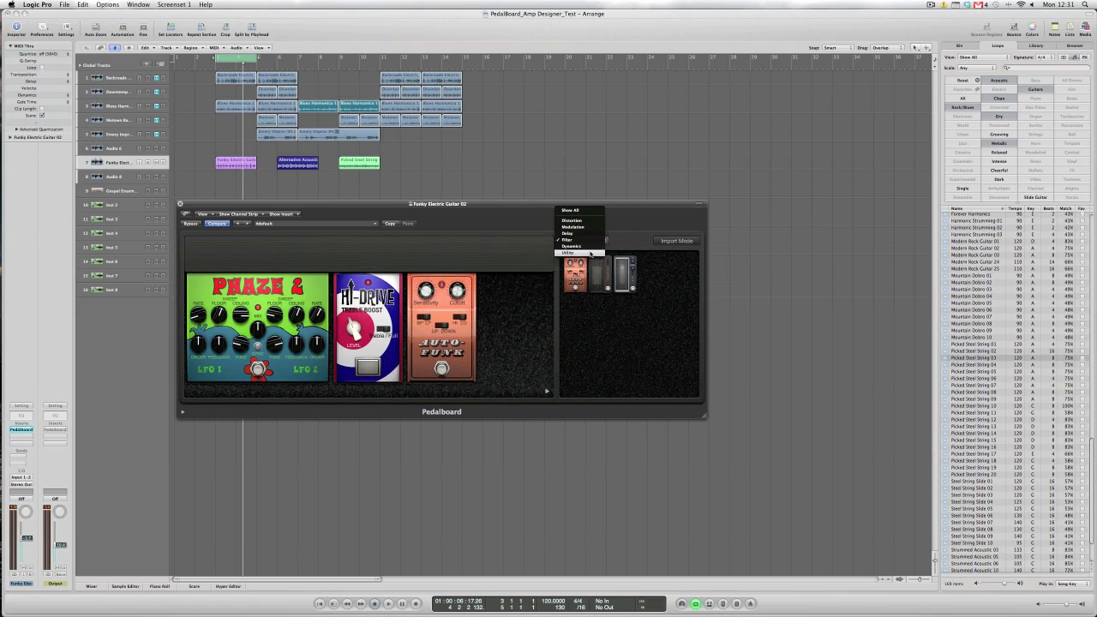
left_click(592, 253)
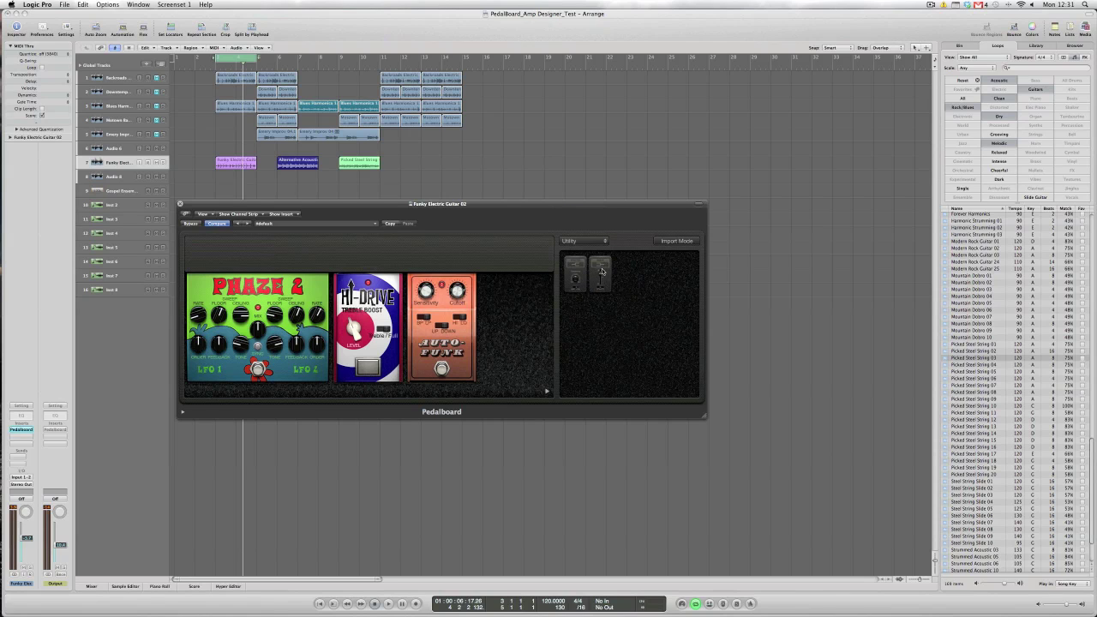
left_click_drag(601, 273, 514, 326)
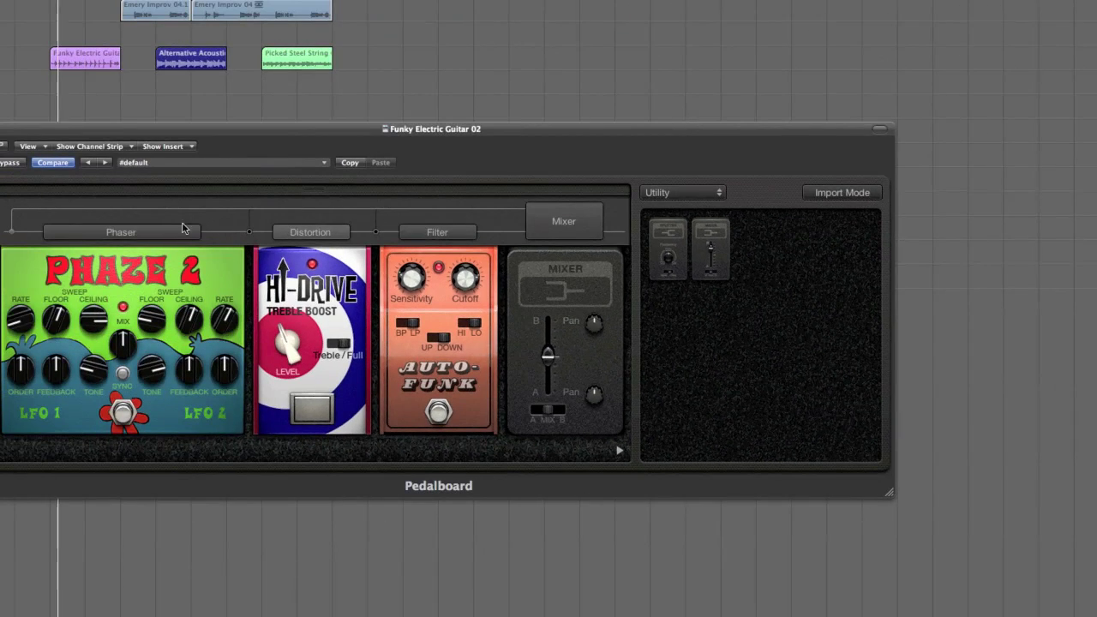
Step: Move the Filter pedal onto a parallel branch and pan the Mixer's B side to -57%
left_click_drag(137, 234, 138, 211)
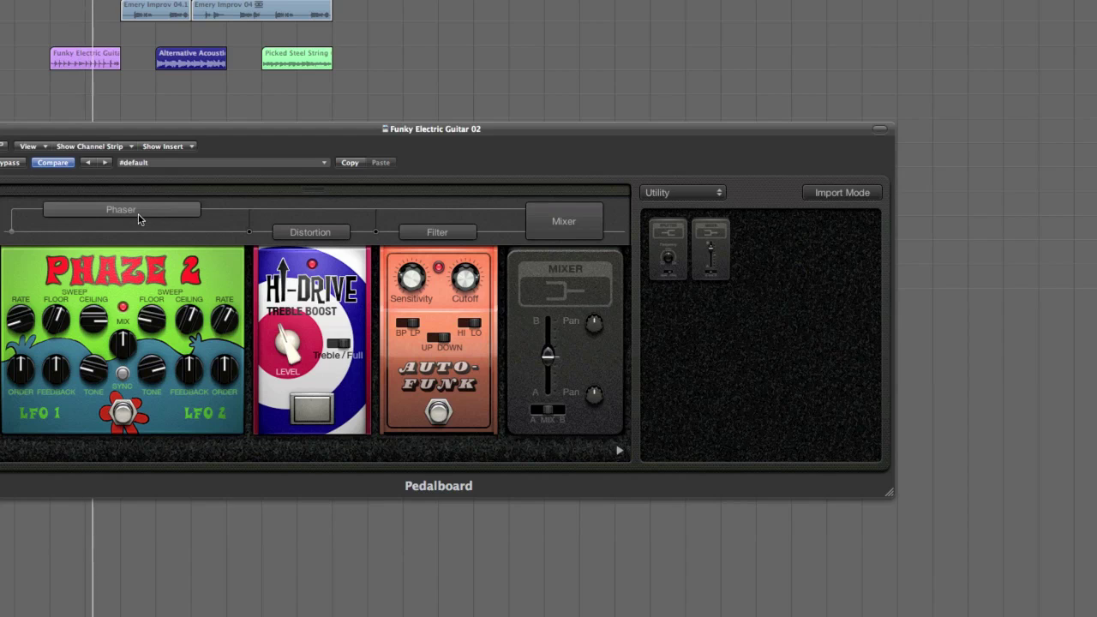
left_click(424, 228)
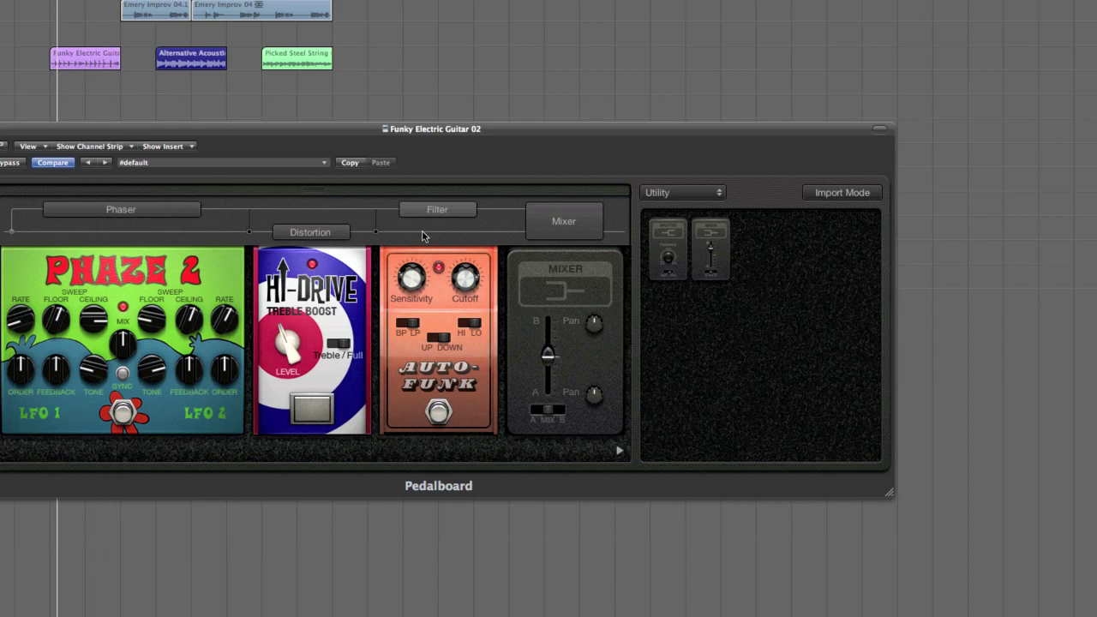
left_click_drag(594, 323, 581, 355)
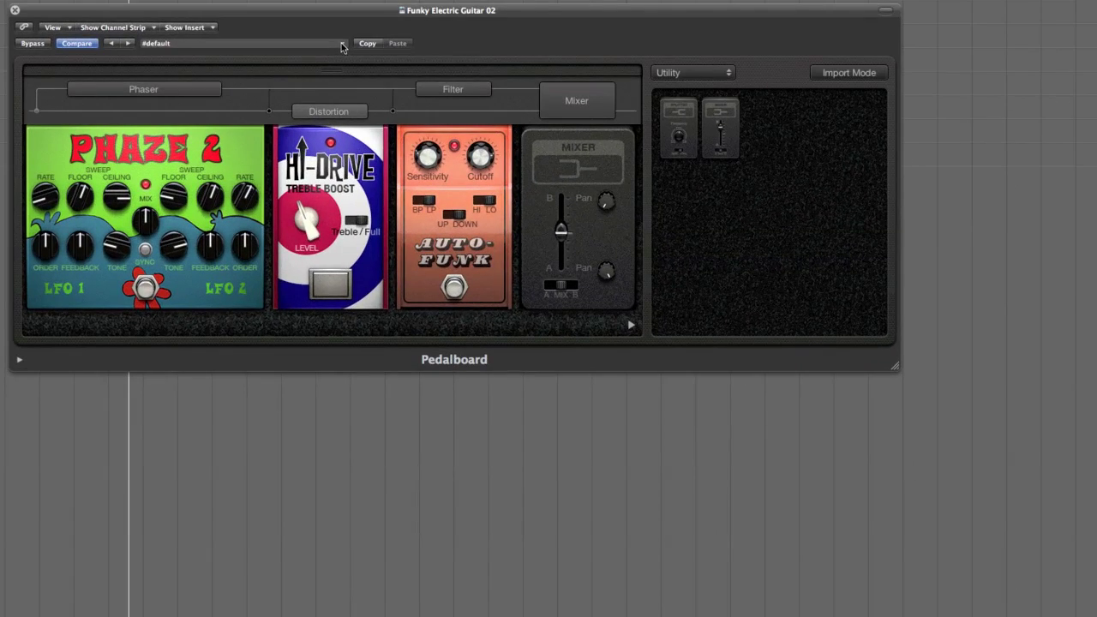
Step: Load Complete Pedalboards > Seventies Stadium from the preset menu, then bypass the pedalboard
left_click(342, 47)
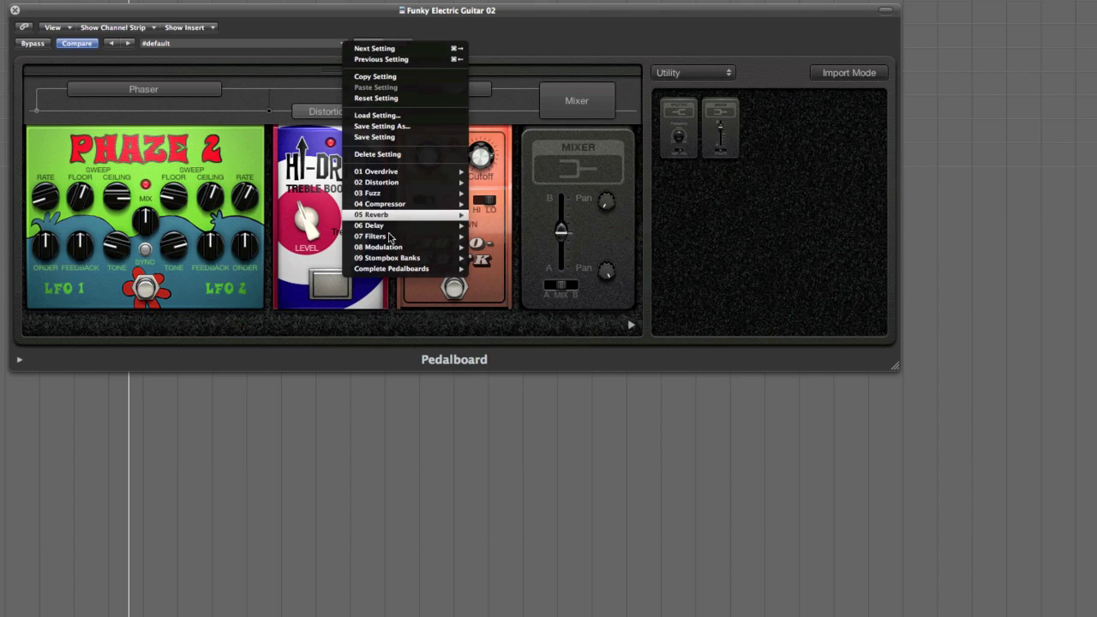
mouse_move(392, 249)
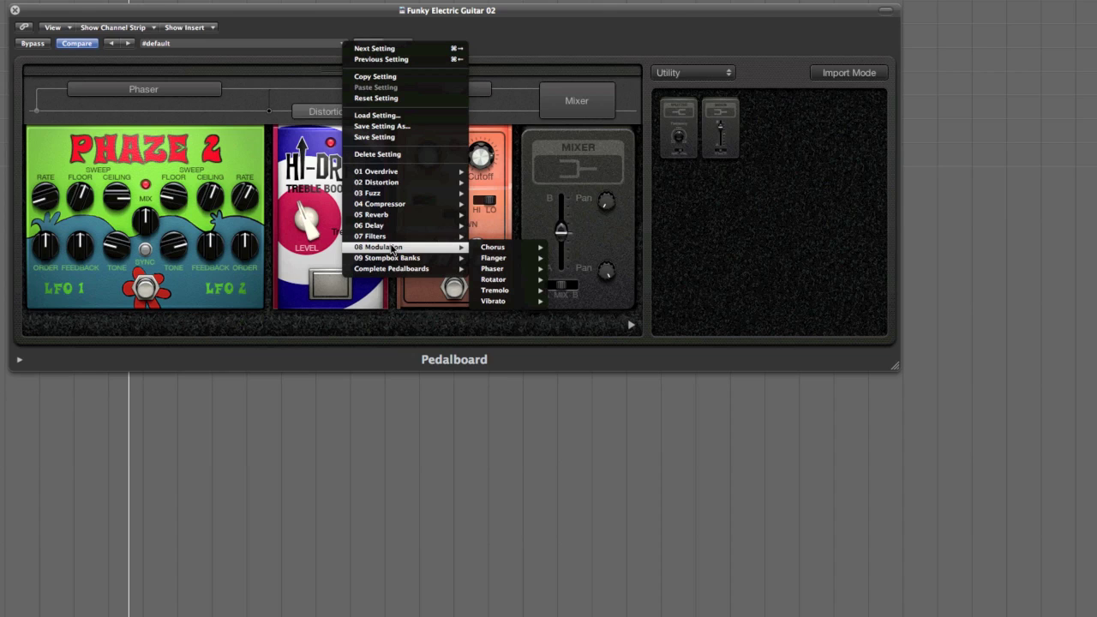
mouse_move(391, 271)
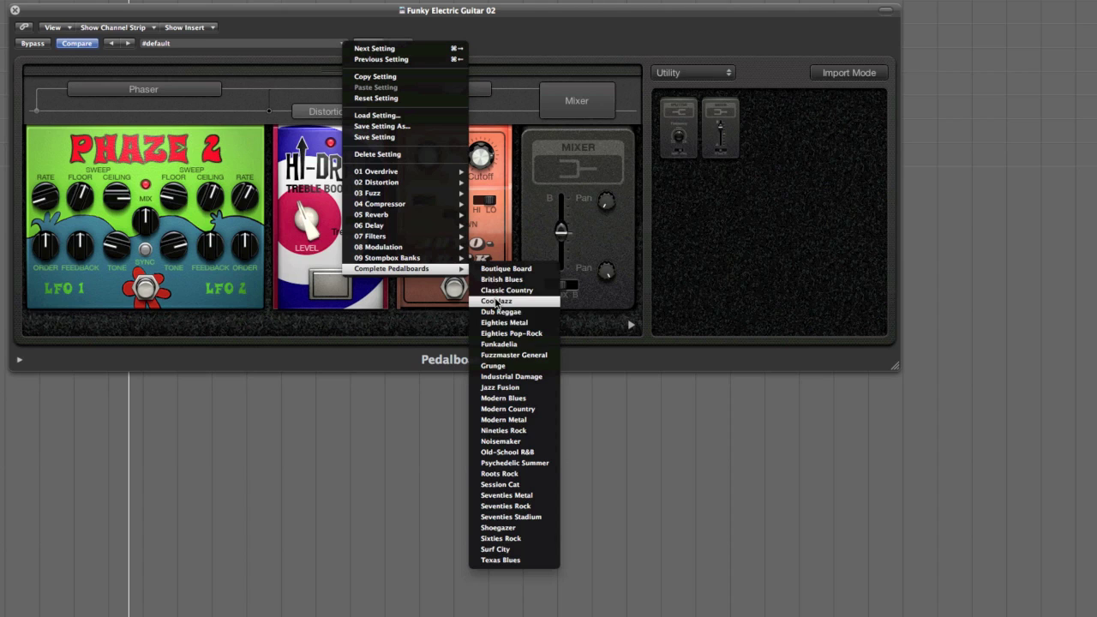
left_click(499, 520)
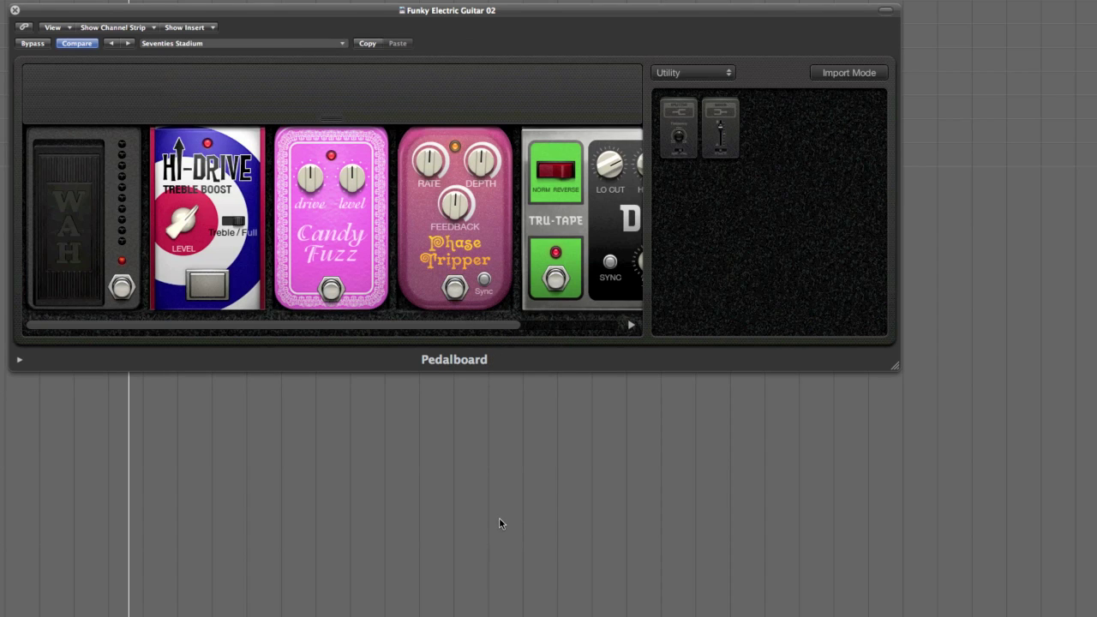
left_click(33, 47)
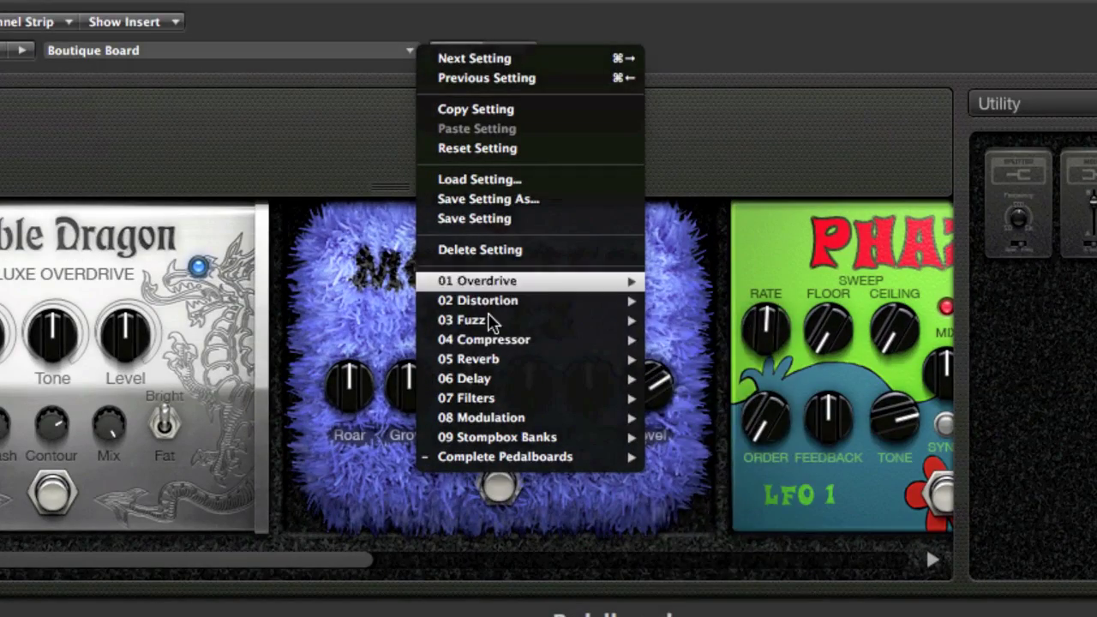
Step: Browse the settings menu's preset categories, stepping up to Overdrive
mouse_move(491, 347)
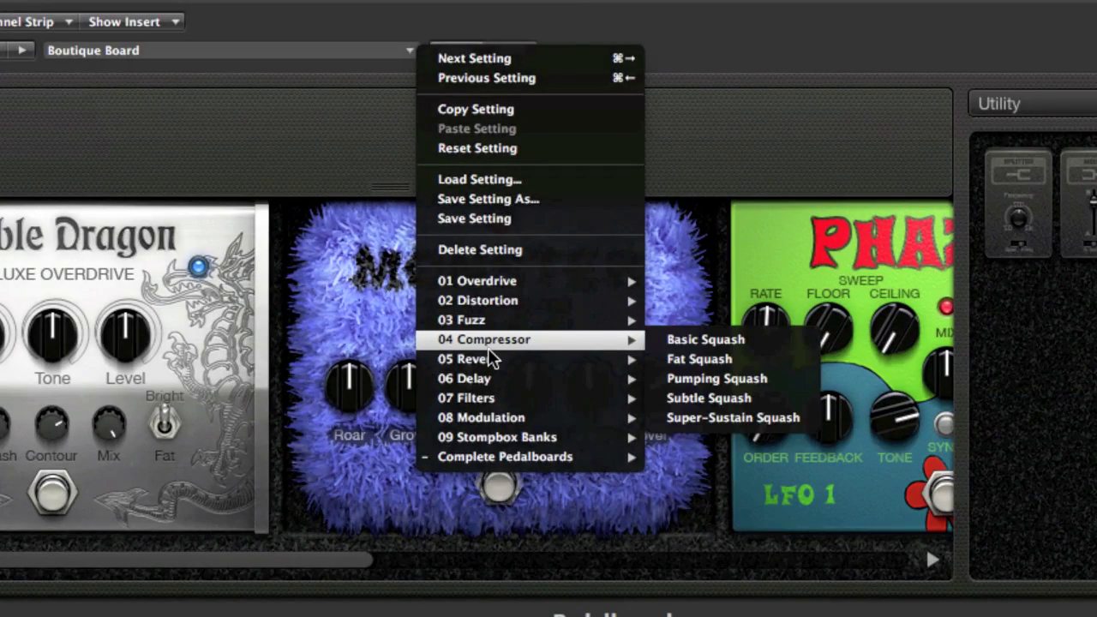
key("Up")
key("Up")
key("Up")
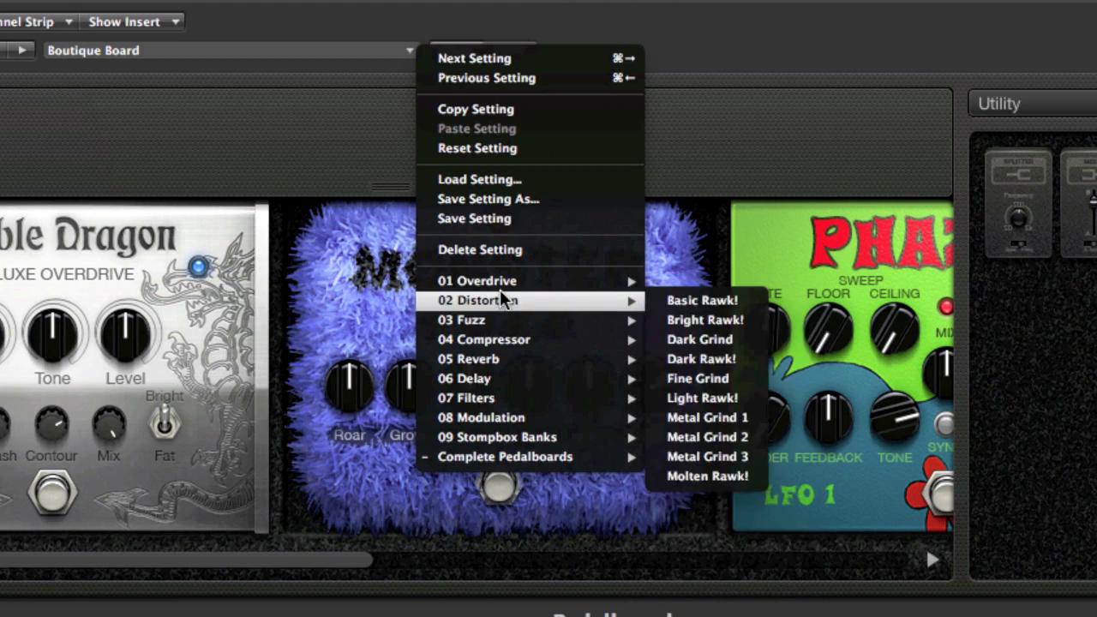
mouse_move(491, 407)
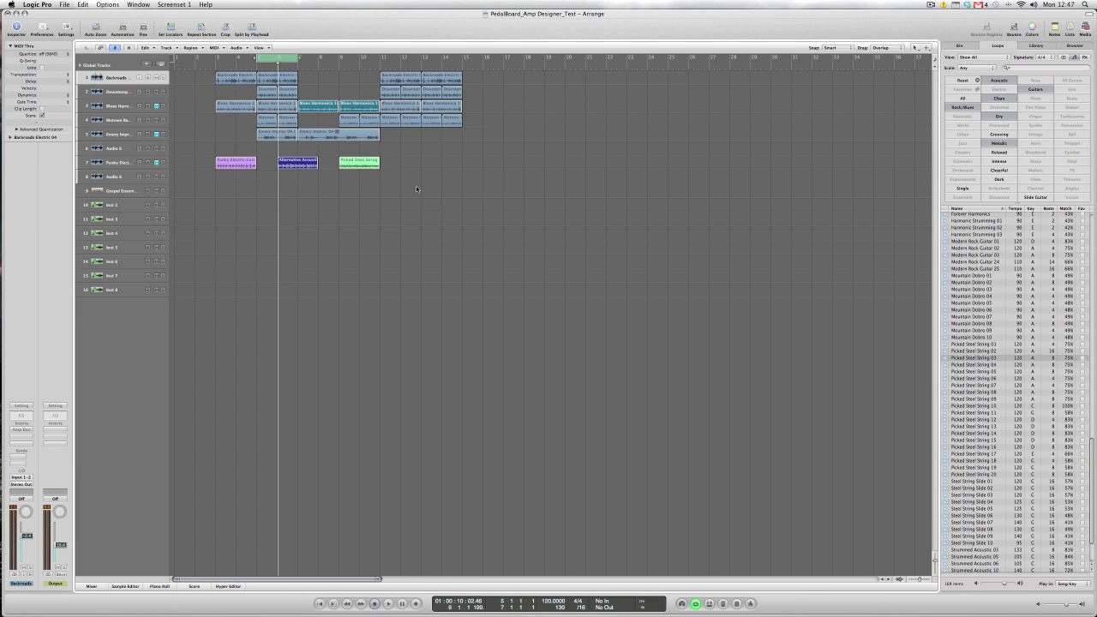
Step: Reposition Backroads Electric 04's cabinet mic, then open Downtempo Cut Up Beat 01's Pedalboard un-bypassed
key("v")
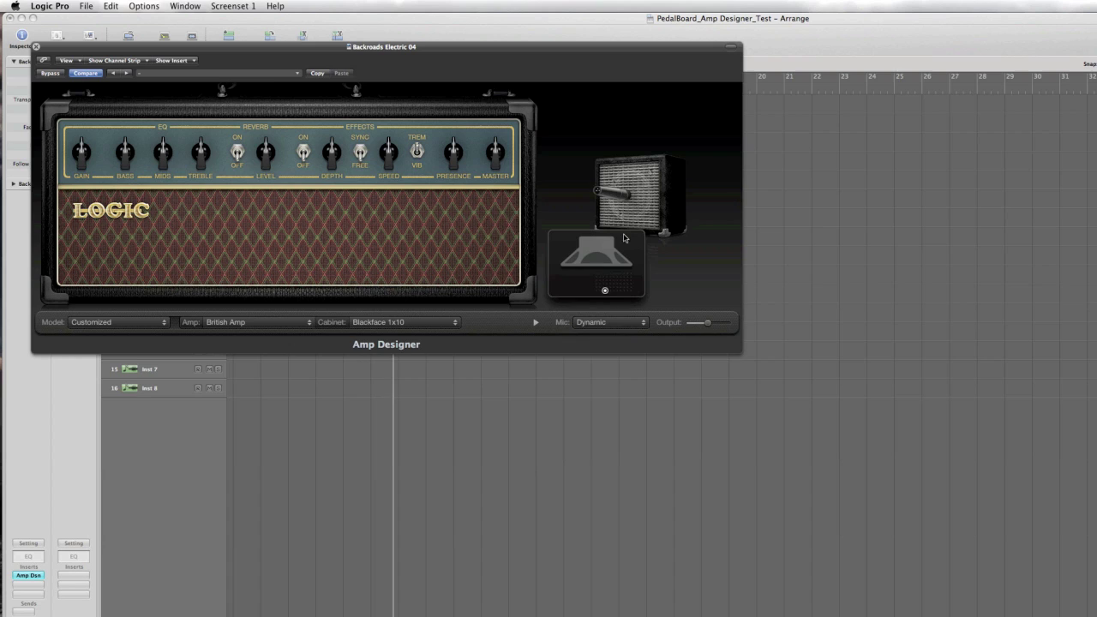
mouse_move(605, 291)
left_mouse_down()
mouse_move(626, 281)
mouse_move(617, 284)
left_mouse_up()
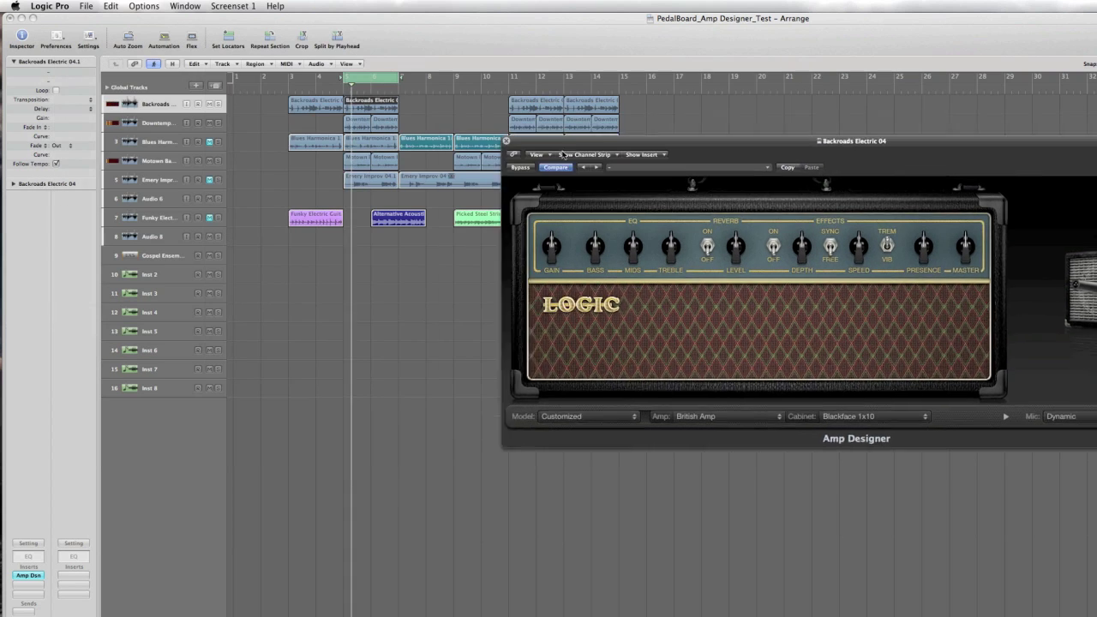
left_click(168, 123)
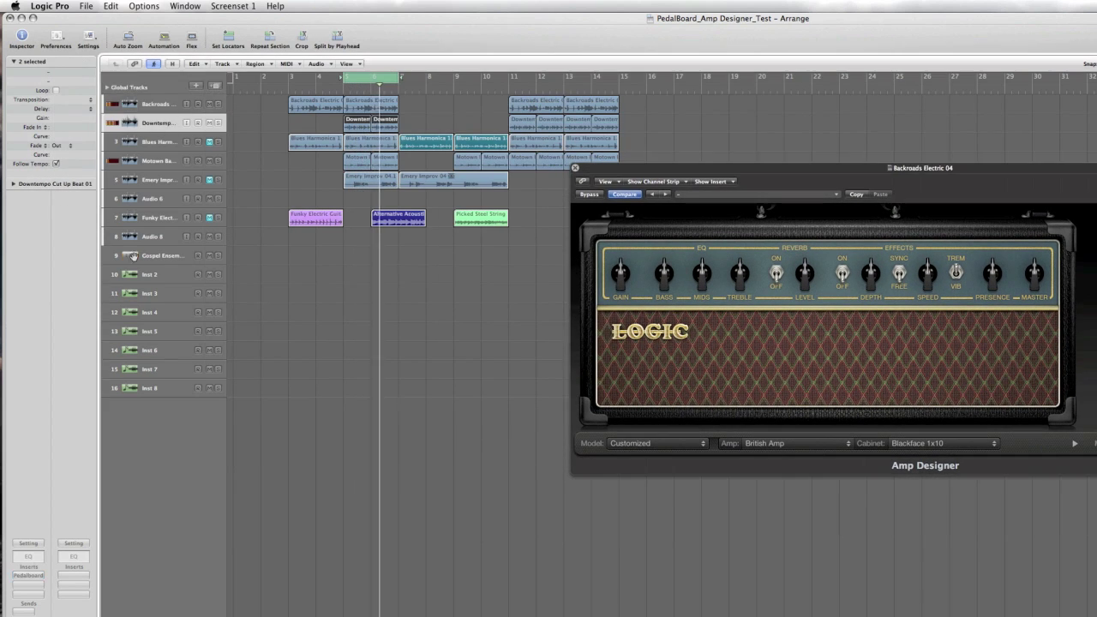
left_click(38, 582)
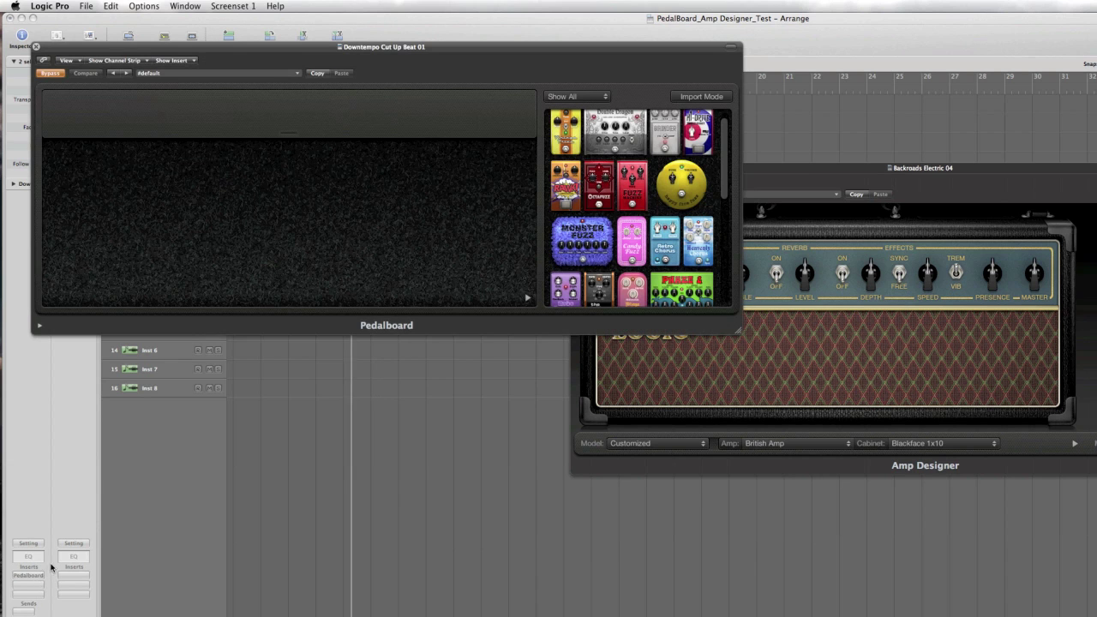
left_click(50, 73)
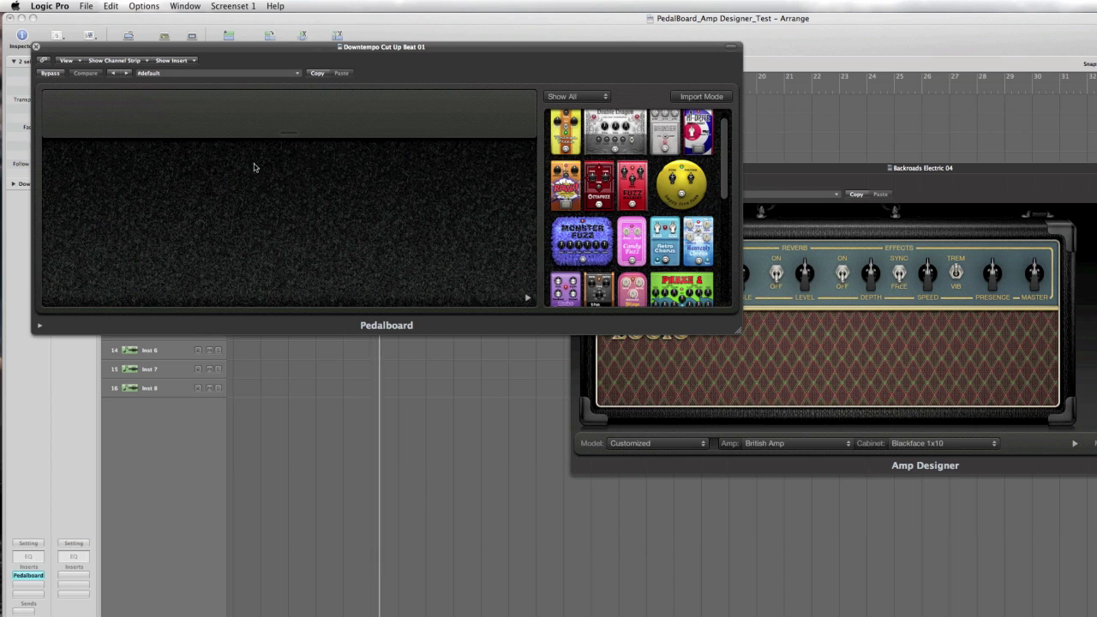
Step: Add a RAWK Distortion pedal at 1.9 dB level and filter the browser to Filter pedals
left_click_drag(562, 184, 171, 214)
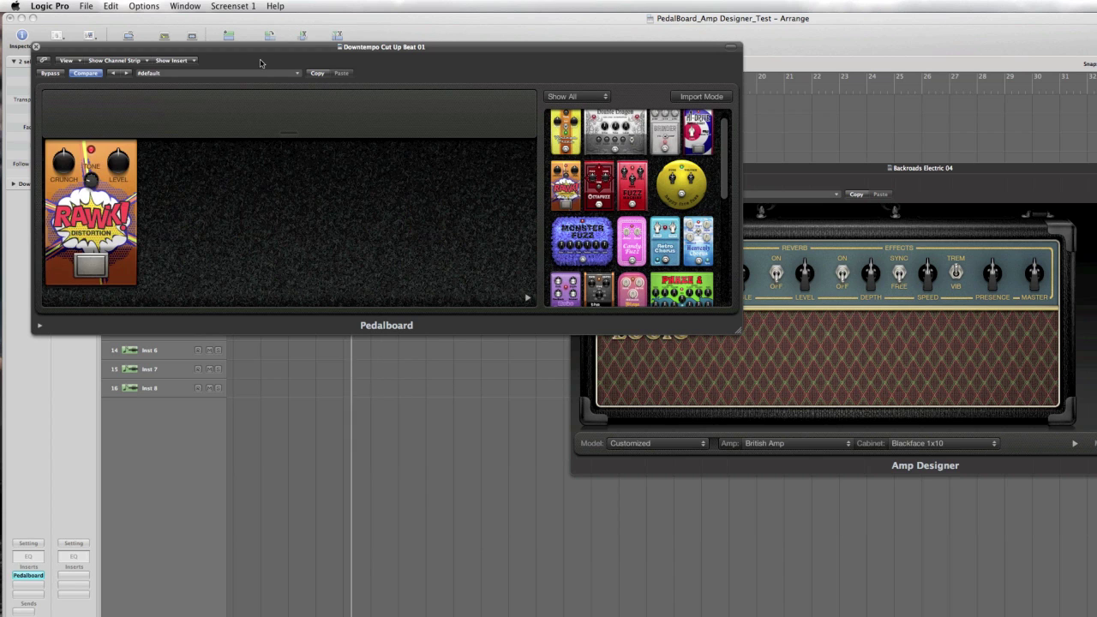
left_click_drag(260, 57, 372, 174)
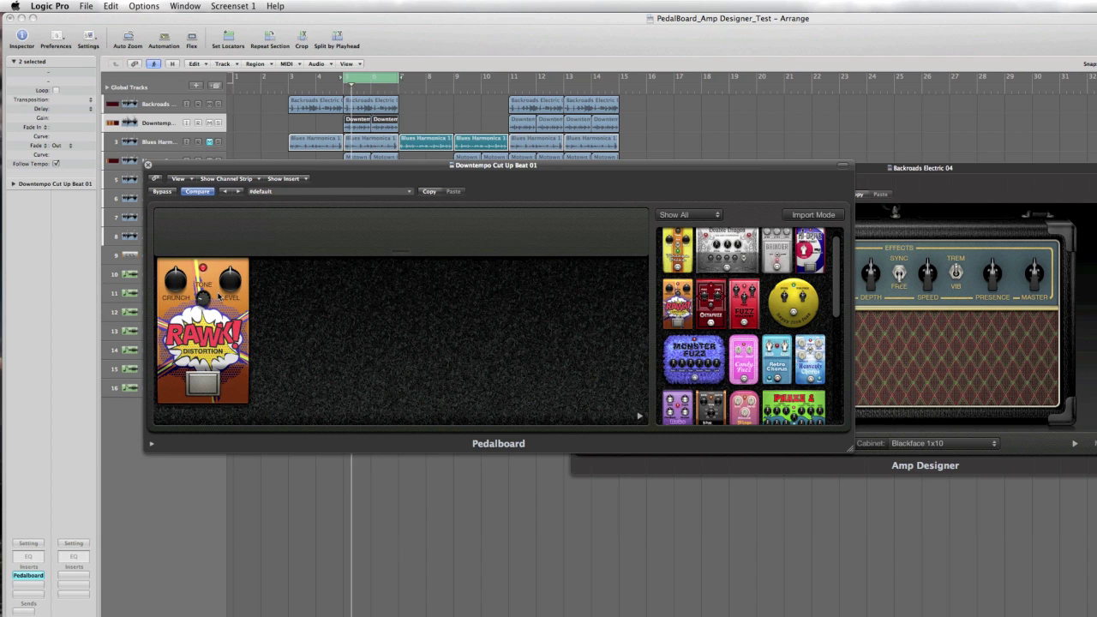
left_click_drag(229, 279, 224, 289)
left_click(685, 214)
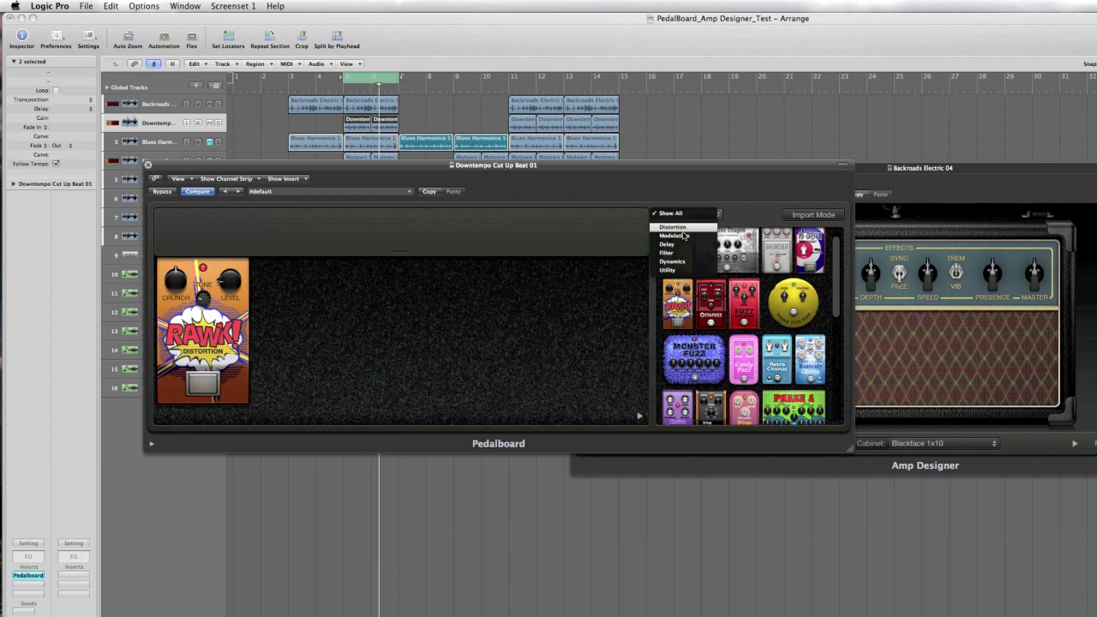
left_click(682, 253)
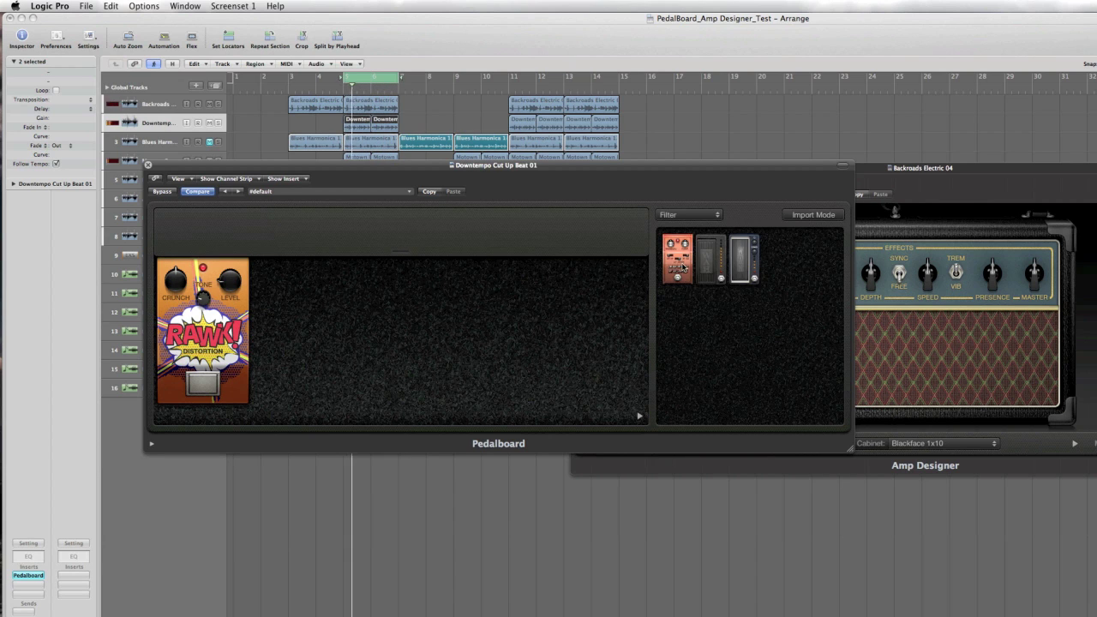
Step: Add Auto-Funk after RAWK with Sensitivity -19.6 dB and Cutoff 35%
left_click_drag(684, 267, 407, 336)
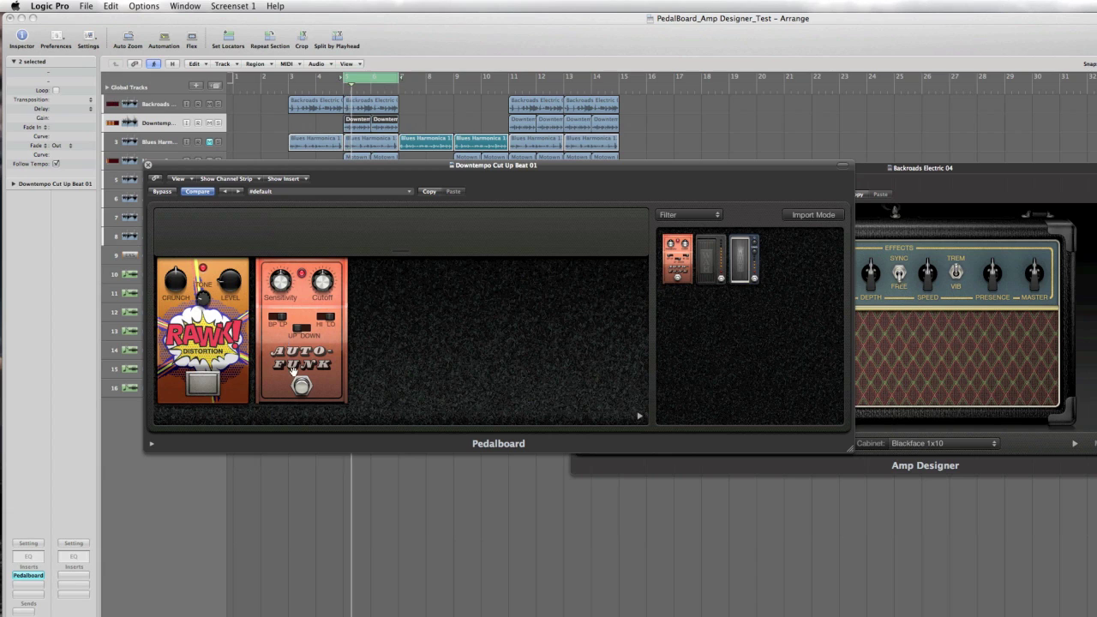
left_click_drag(280, 282, 266, 315)
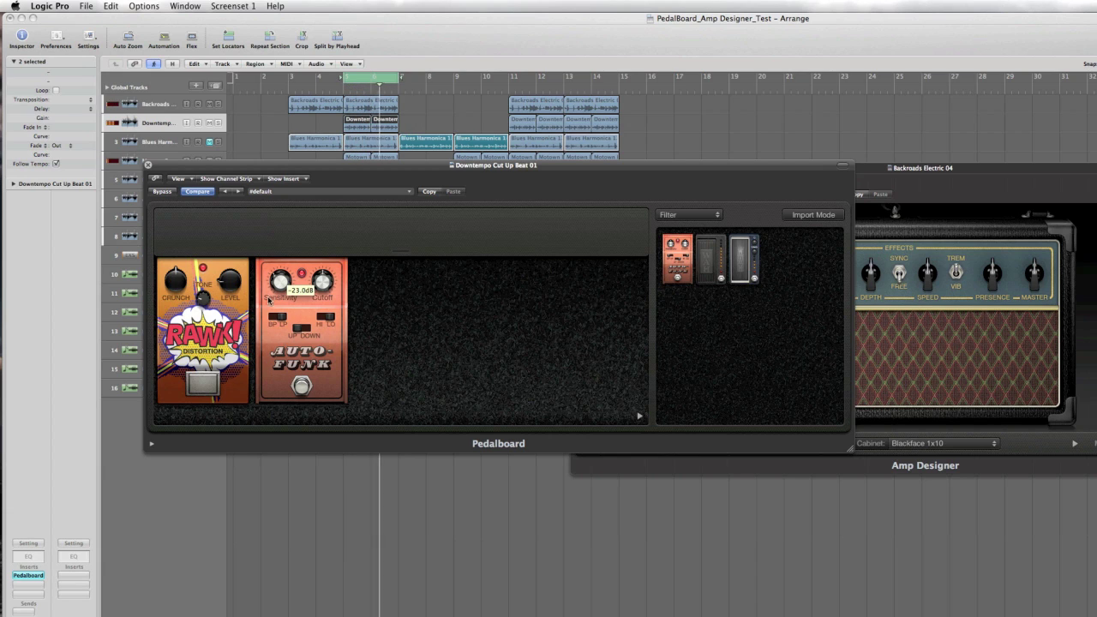
mouse_move(323, 281)
left_mouse_down()
mouse_move(298, 308)
mouse_move(307, 289)
left_mouse_up()
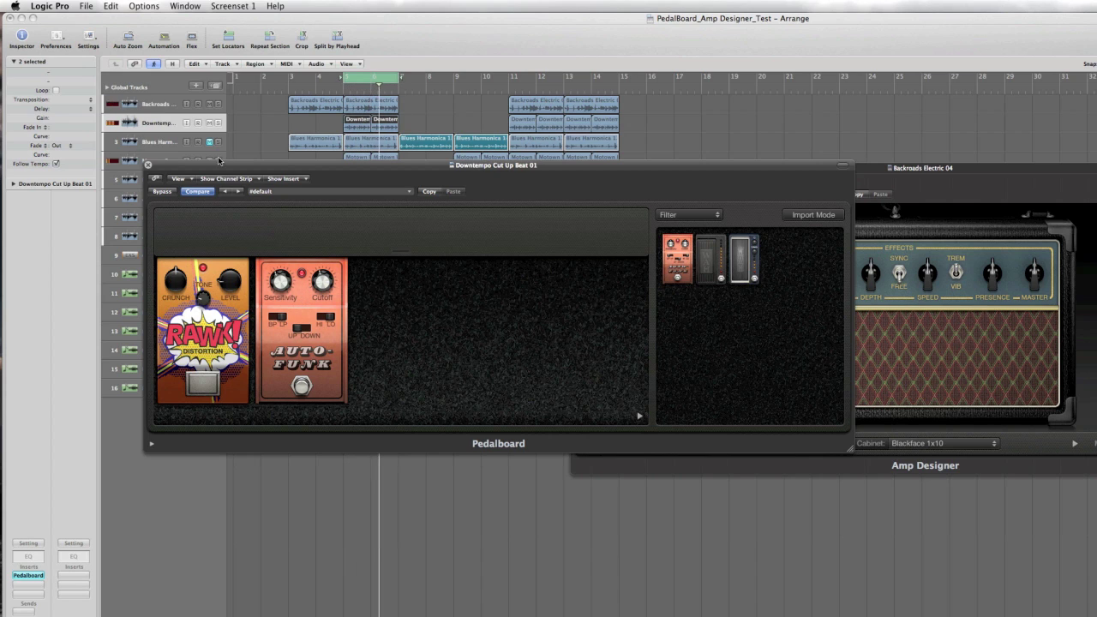
left_click_drag(201, 164, 359, 324)
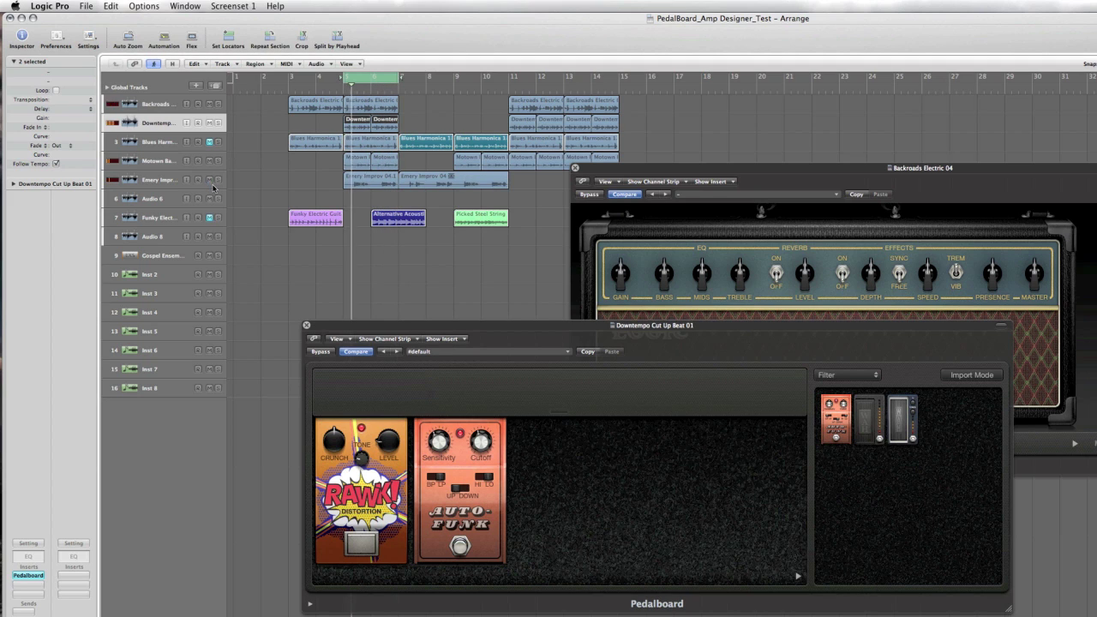
Step: Open Emery Improv 04's Pedalboard with Router lanes showing Phaze 2, Splitter, RAWK and Mixer
left_click(214, 184)
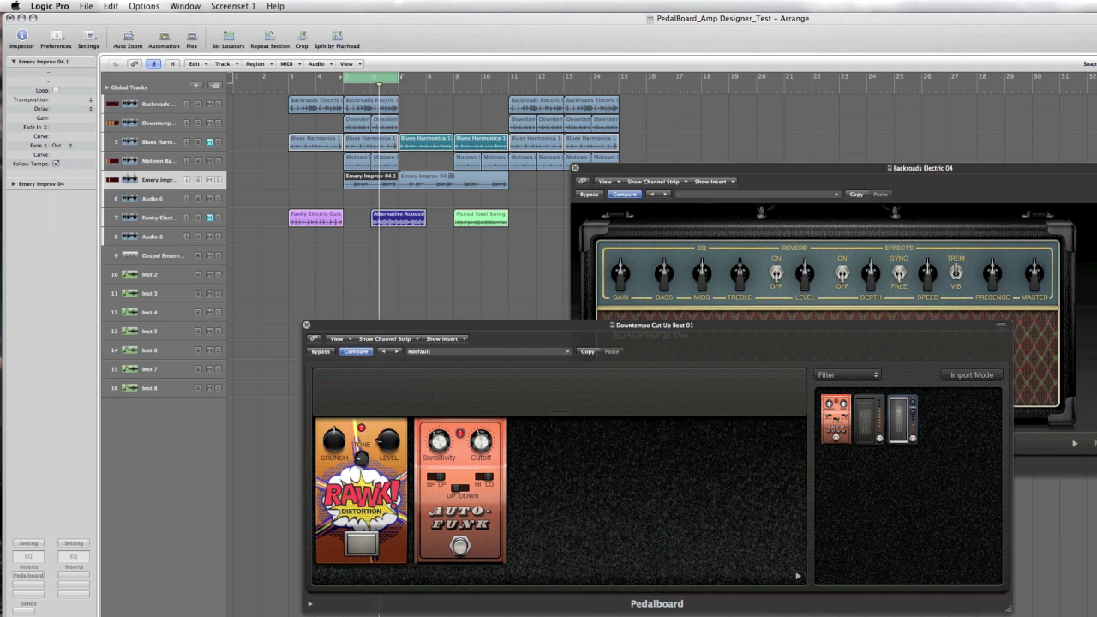
left_click(28, 576)
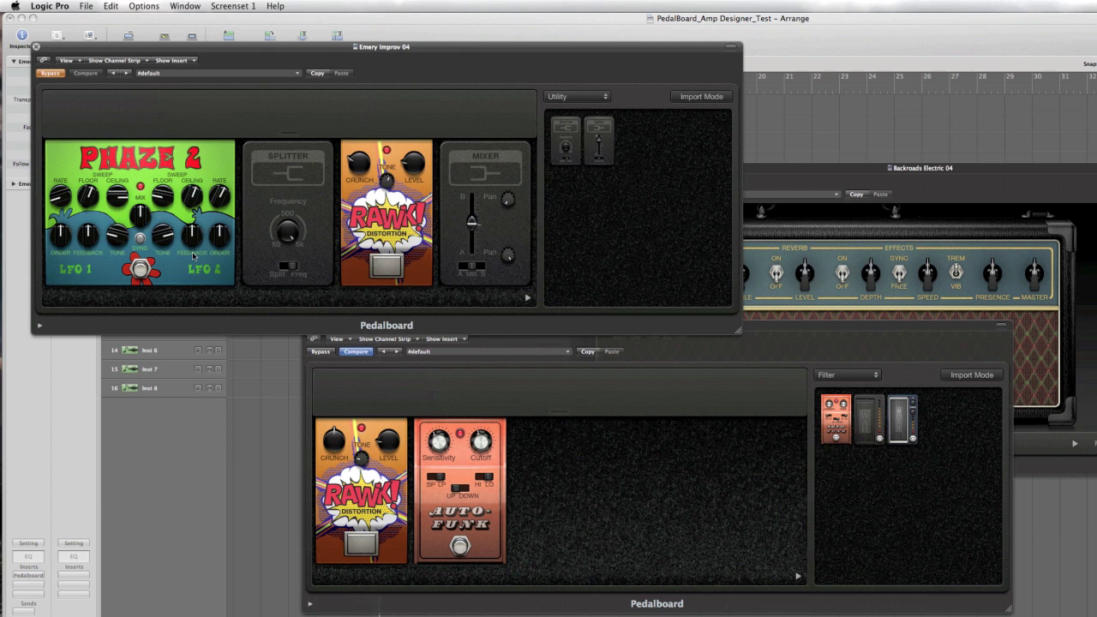
left_click(74, 102)
left_click_drag(77, 53, 243, 393)
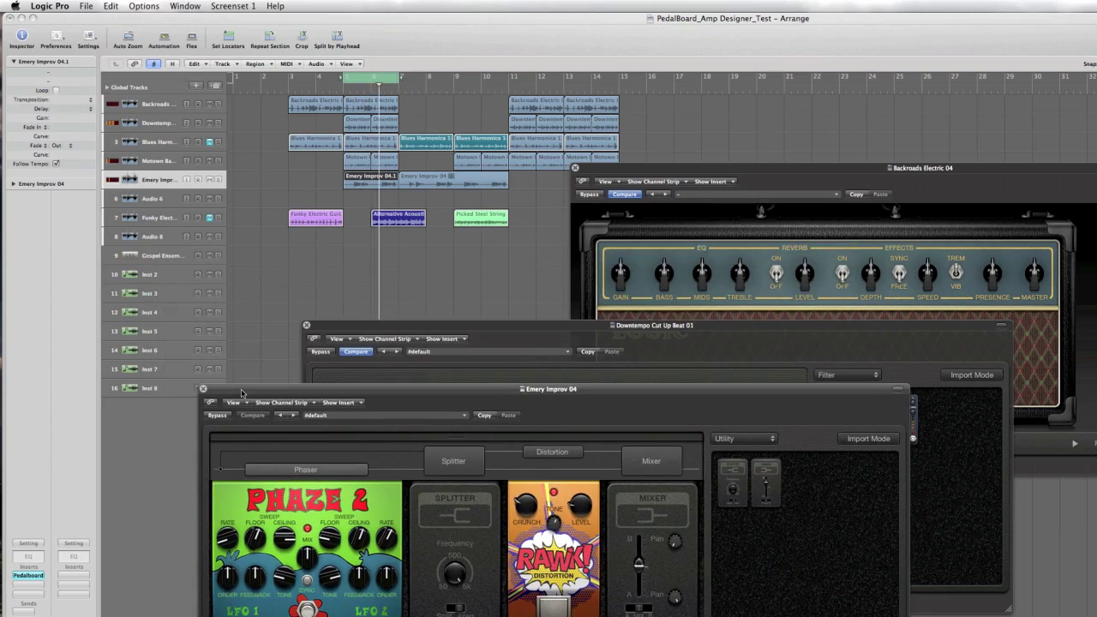